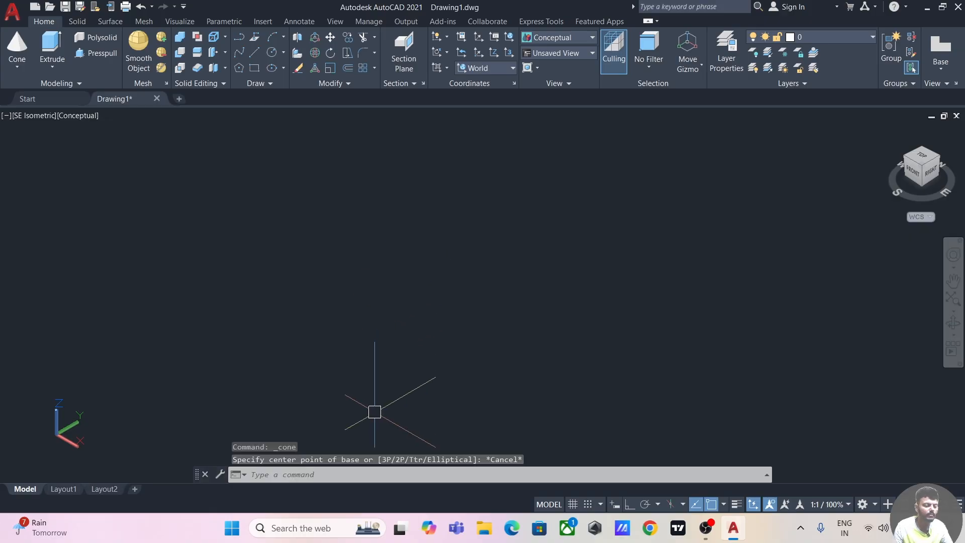
Create a cone in the empty drawing area with a base radius of 50 and a height of 200
{"action": "type", "text": "CO"}
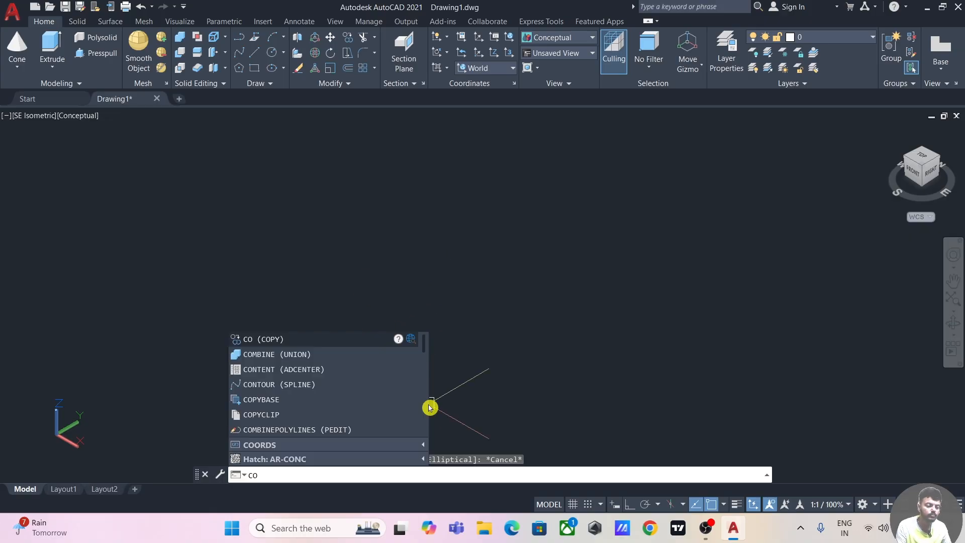
{"action": "type", "text": "n"}
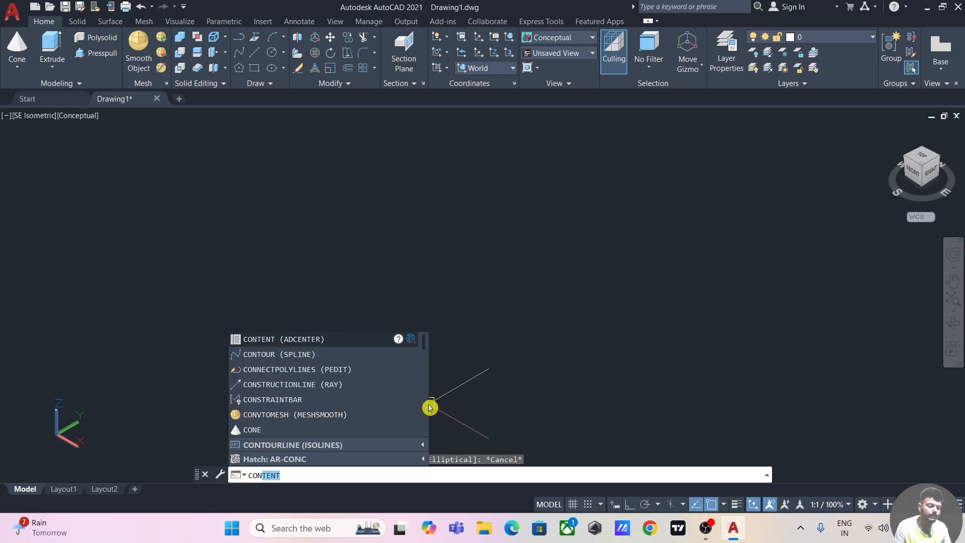
{"action": "type", "text": "e"}
{"action": "key", "text": "Return"}
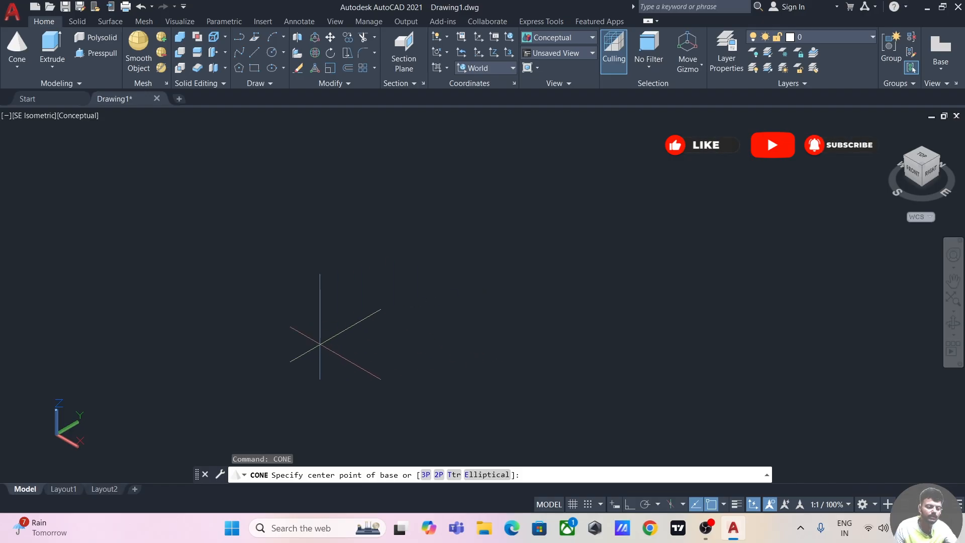
{"action": "left_click", "coordinate": [312, 359]}
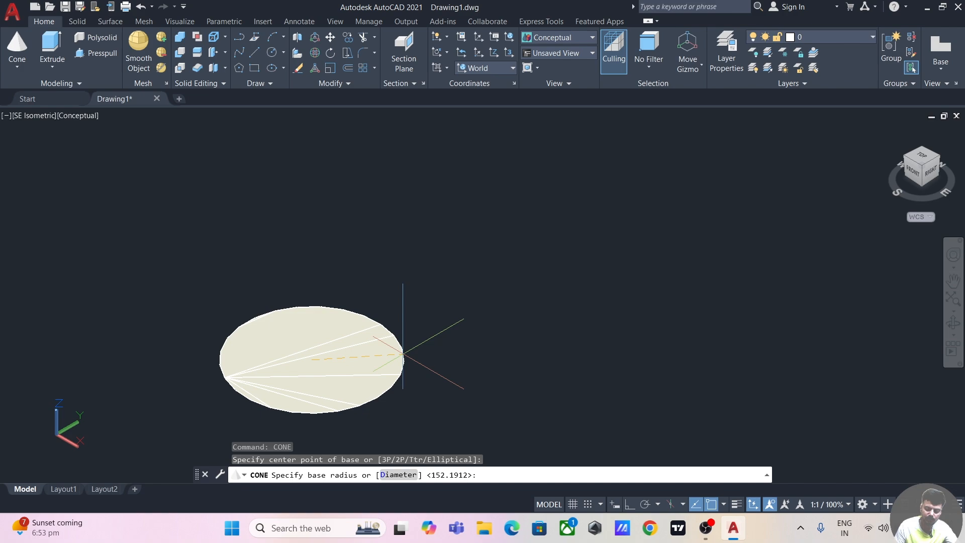
{"action": "key", "text": "Return"}
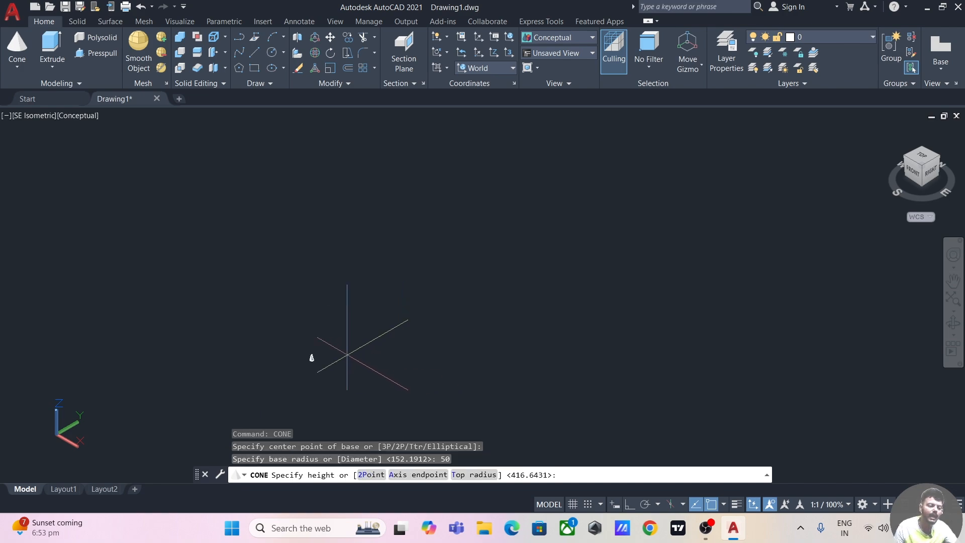
{"action": "scroll", "coordinate": [347, 355], "scroll_direction": "up", "scroll_amount": 1}
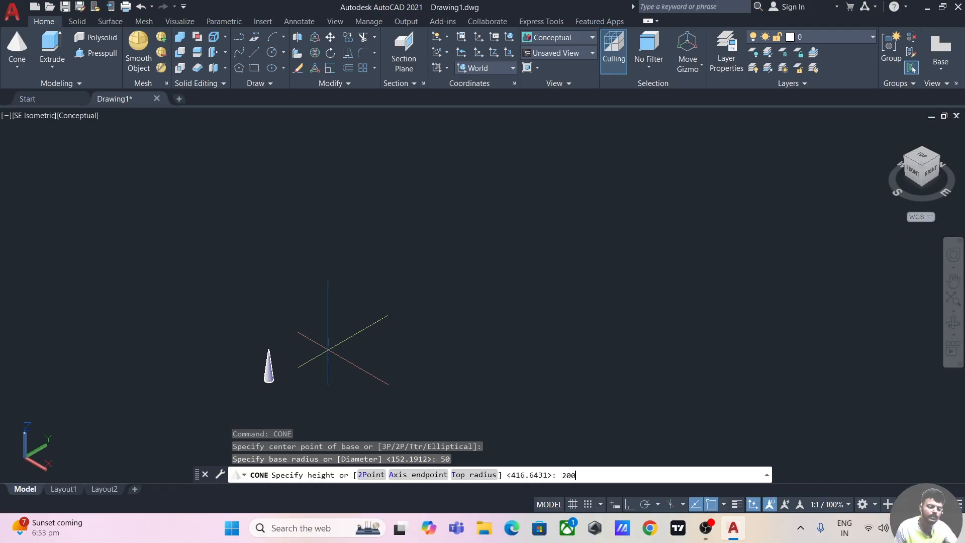
{"action": "key", "text": "Return"}
{"action": "middle_click_drag", "start_coordinate": [327, 346], "coordinate": [349, 299]}
{"action": "scroll", "coordinate": [319, 334], "scroll_direction": "up", "scroll_amount": 5}
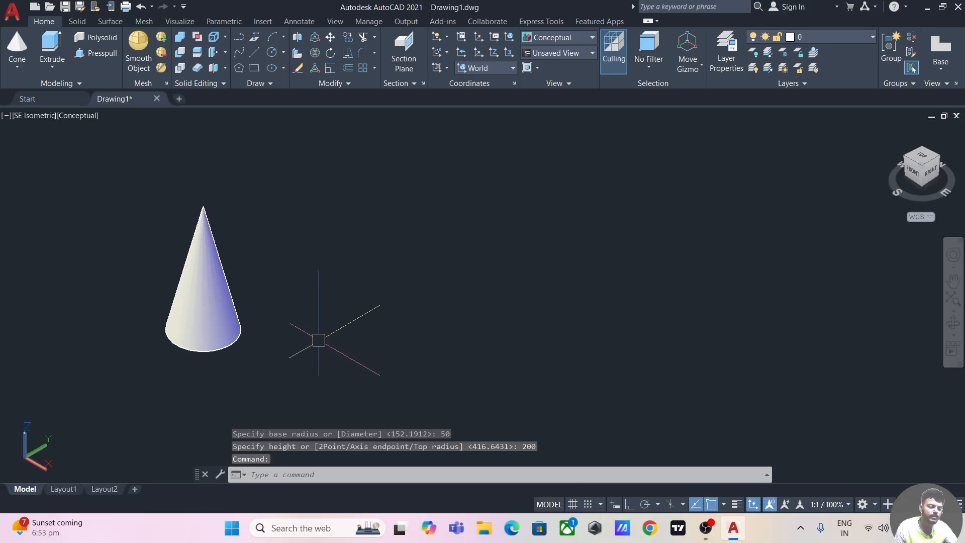
Create a second cone beside the first from a three-point base, entering 50 for the second and third points and 300 for the height
{"action": "left_click", "coordinate": [17, 54]}
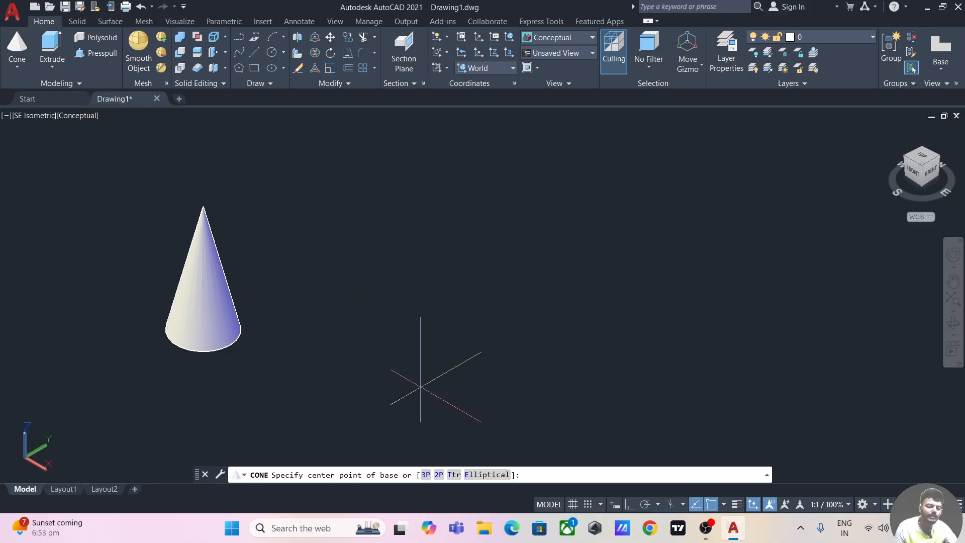
{"action": "left_click", "coordinate": [426, 475]}
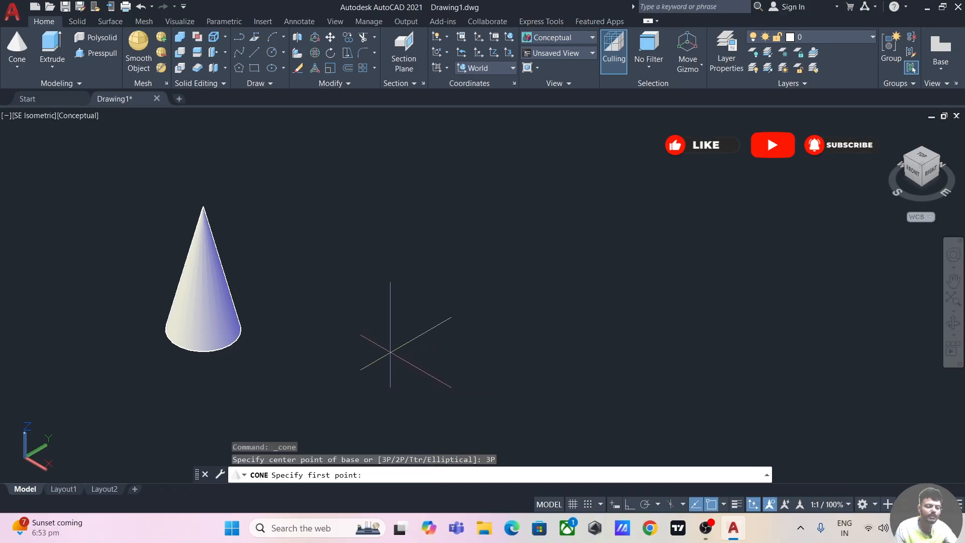
{"action": "left_click", "coordinate": [390, 352]}
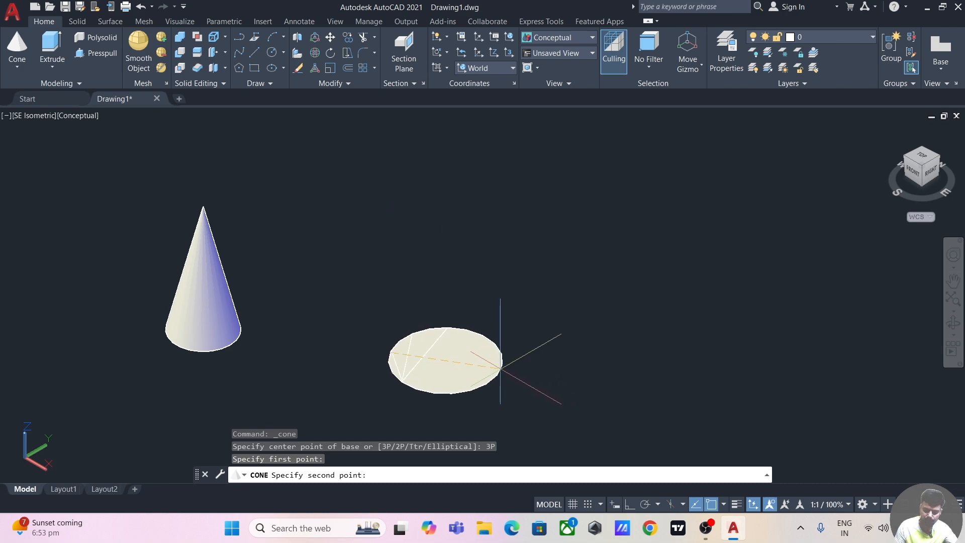
{"action": "key", "text": "Return"}
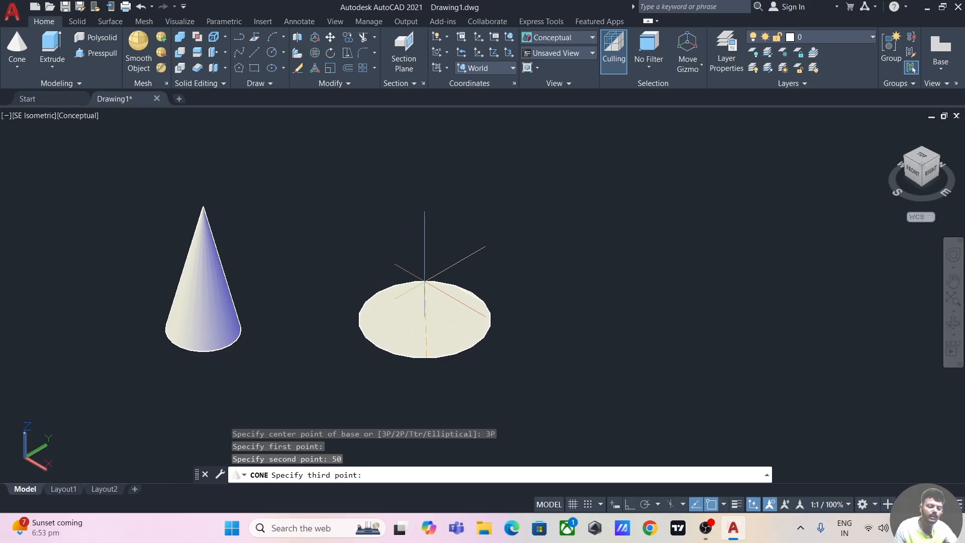
{"action": "type", "text": "50"}
{"action": "key", "text": "Return"}
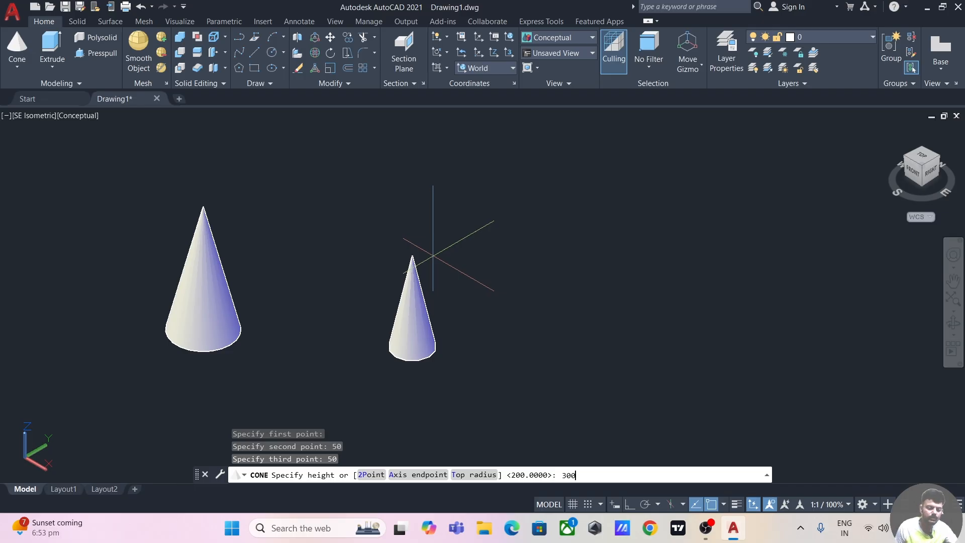
{"action": "key", "text": "Return"}
{"action": "middle_click_drag", "start_coordinate": [528, 323], "coordinate": [383, 340]}
{"action": "middle_click_drag", "start_coordinate": [563, 308], "coordinate": [470, 318]}
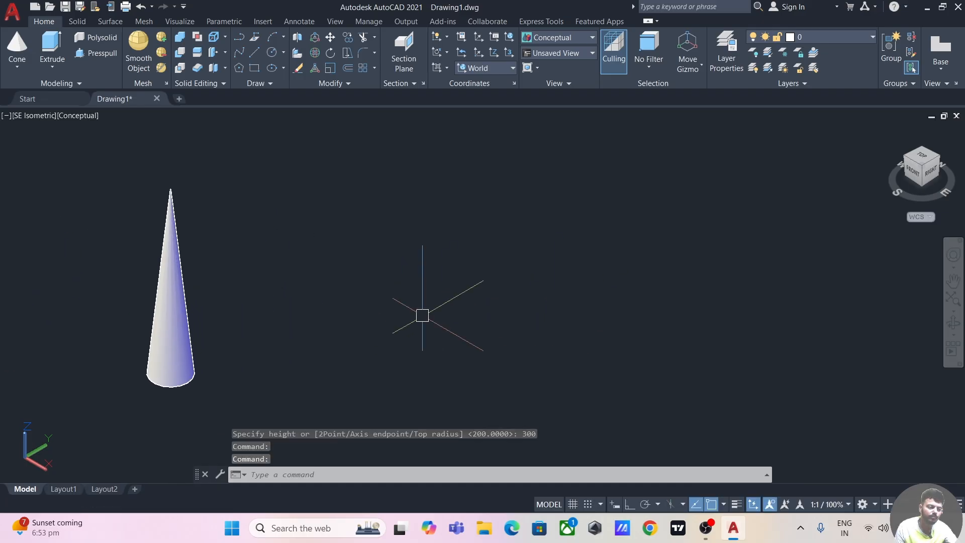
Create a third cone beside the others from a two-point base diameter of about 178, with a height of 500
{"action": "left_click", "coordinate": [17, 51]}
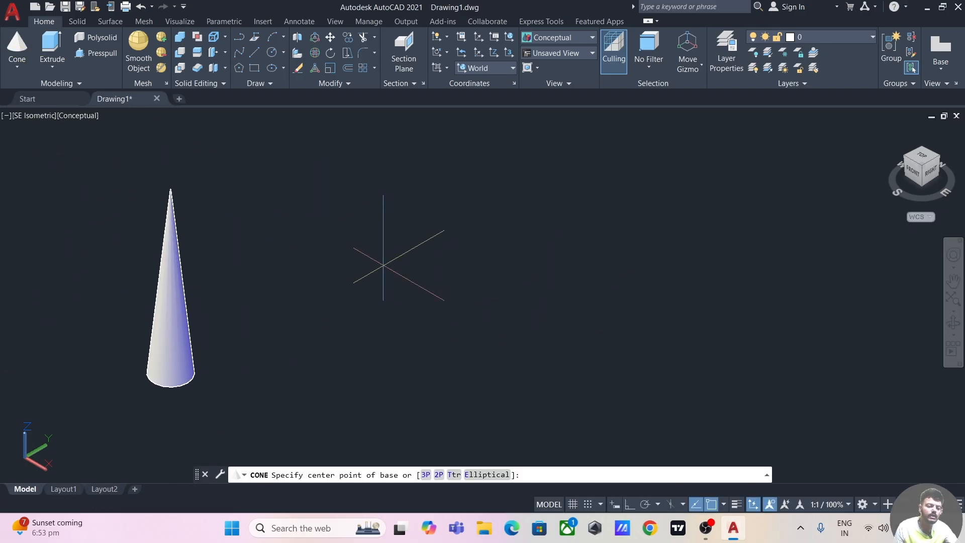
{"action": "left_click", "coordinate": [439, 475]}
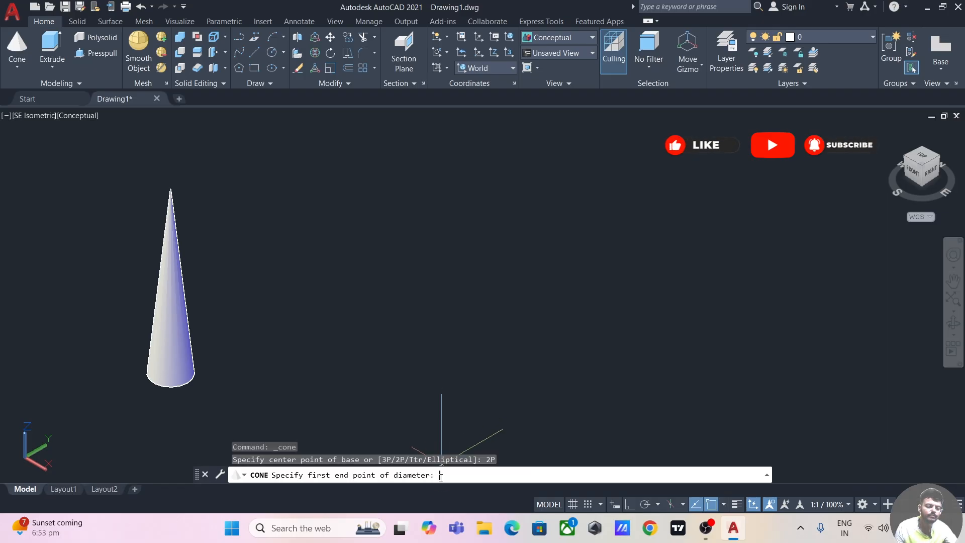
{"action": "left_click", "coordinate": [374, 373]}
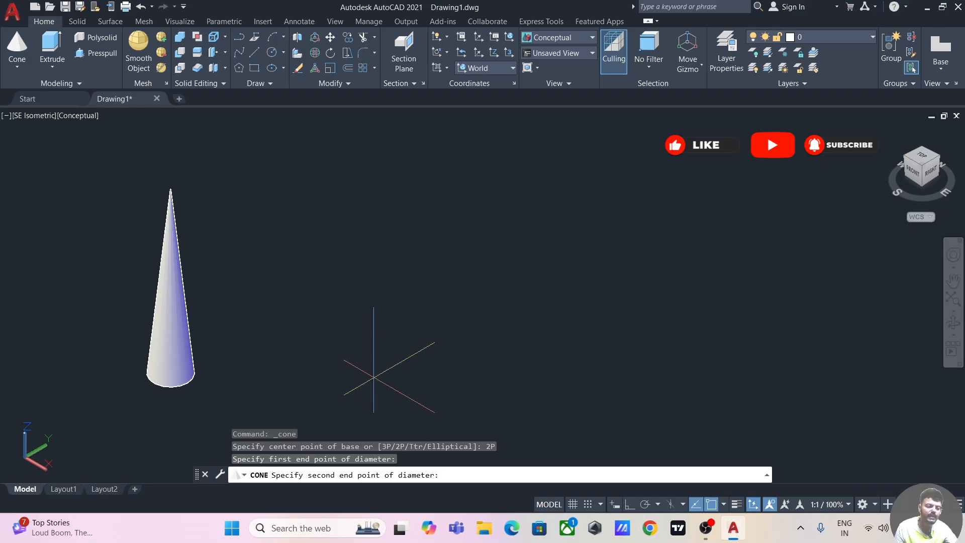
{"action": "left_click", "coordinate": [505, 373]}
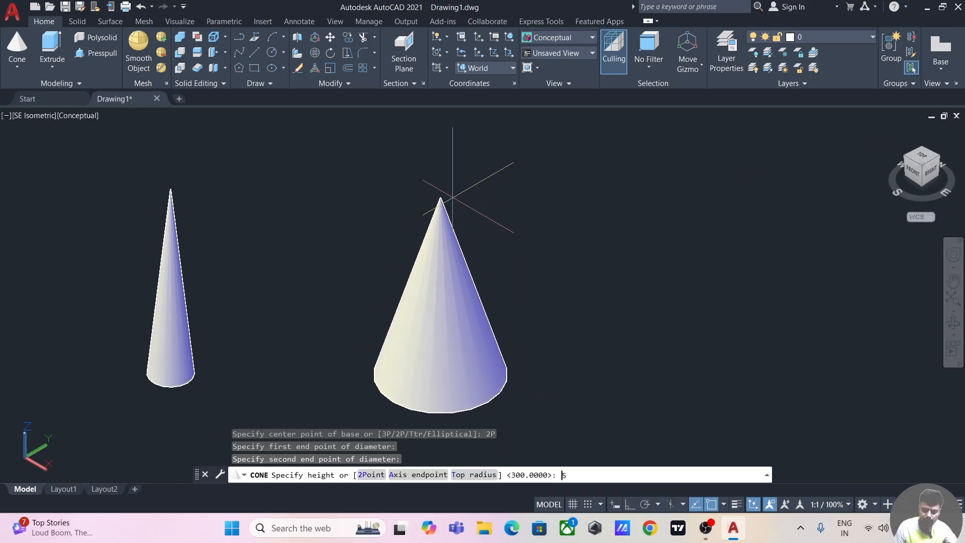
{"action": "key", "text": "Return"}
{"action": "scroll", "coordinate": [452, 197], "scroll_direction": "down", "scroll_amount": 2}
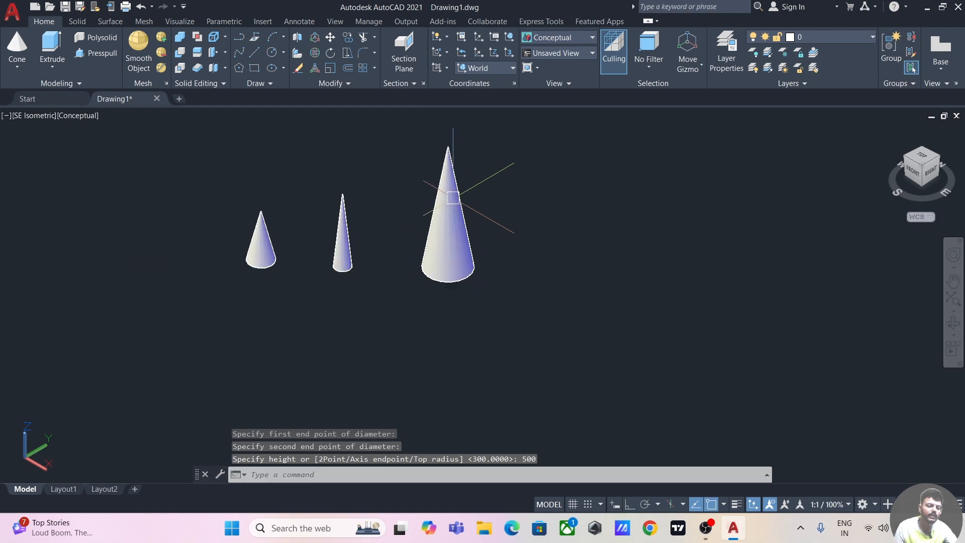
{"action": "middle_click_drag", "start_coordinate": [520, 213], "coordinate": [391, 324]}
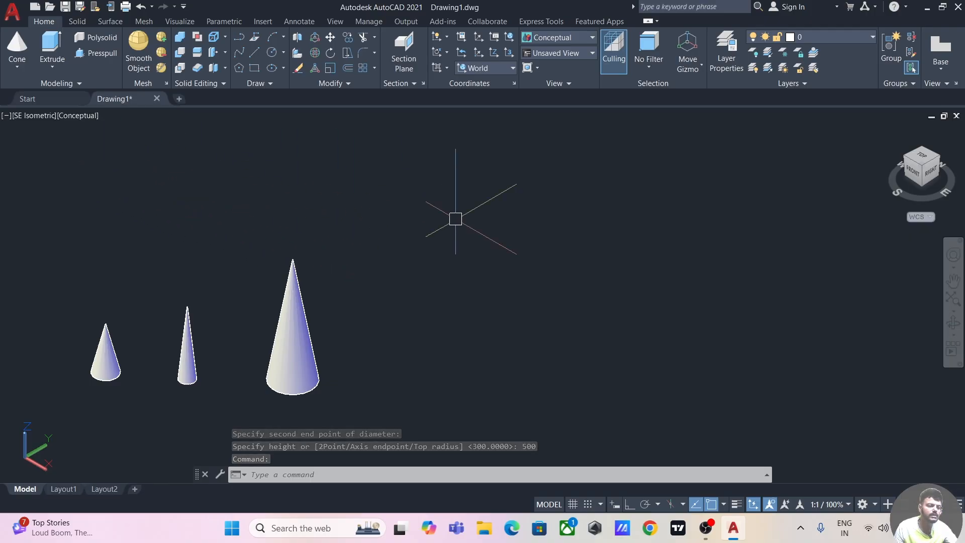
{"action": "middle_click_drag", "start_coordinate": [548, 234], "coordinate": [520, 230]}
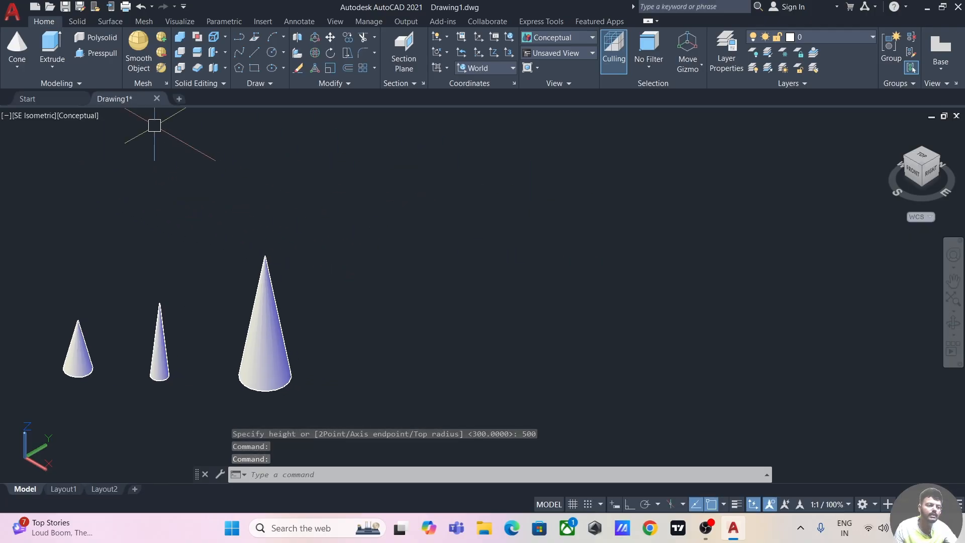
{"action": "left_click", "coordinate": [19, 70]}
{"action": "key", "text": "Escape"}
{"action": "key", "text": "Escape"}
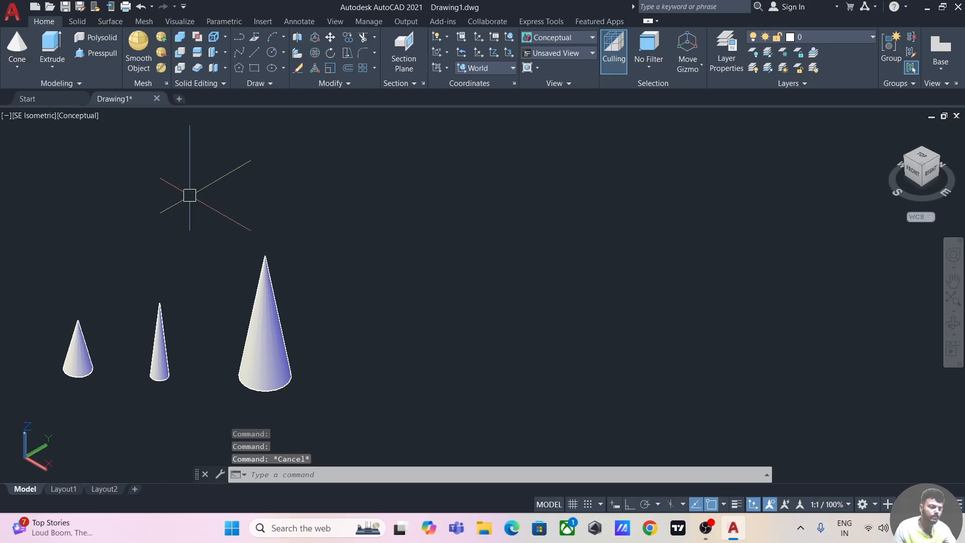
Draw three connected perpendicular lines with Ortho on, forming an open-sided rectangle beside the cones
{"action": "left_click", "coordinate": [254, 52]}
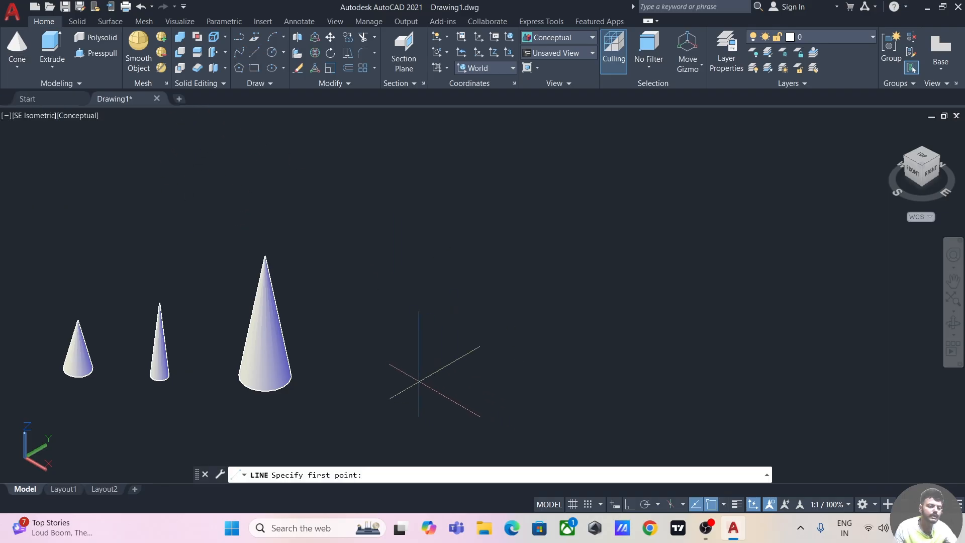
{"action": "left_click", "coordinate": [403, 370]}
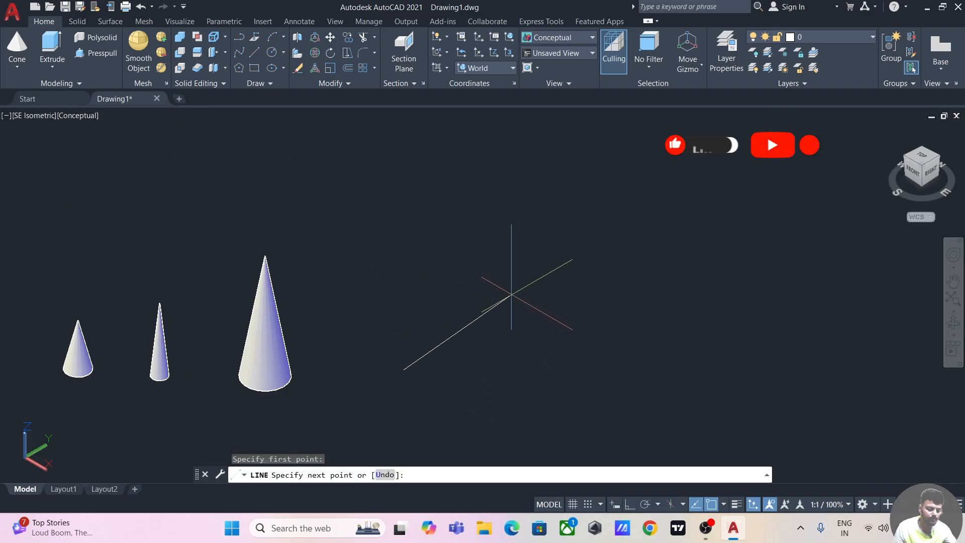
{"action": "key", "text": "F8"}
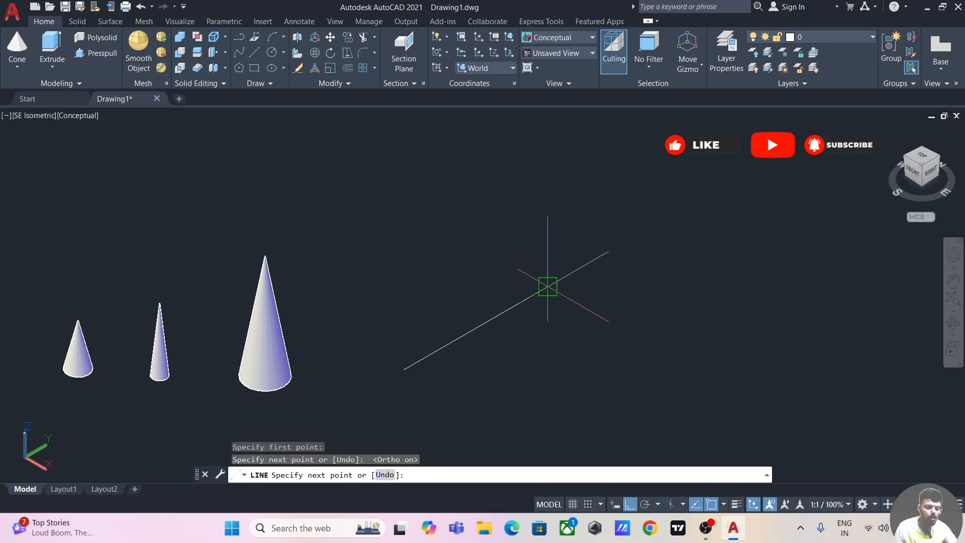
{"action": "left_click", "coordinate": [661, 352]}
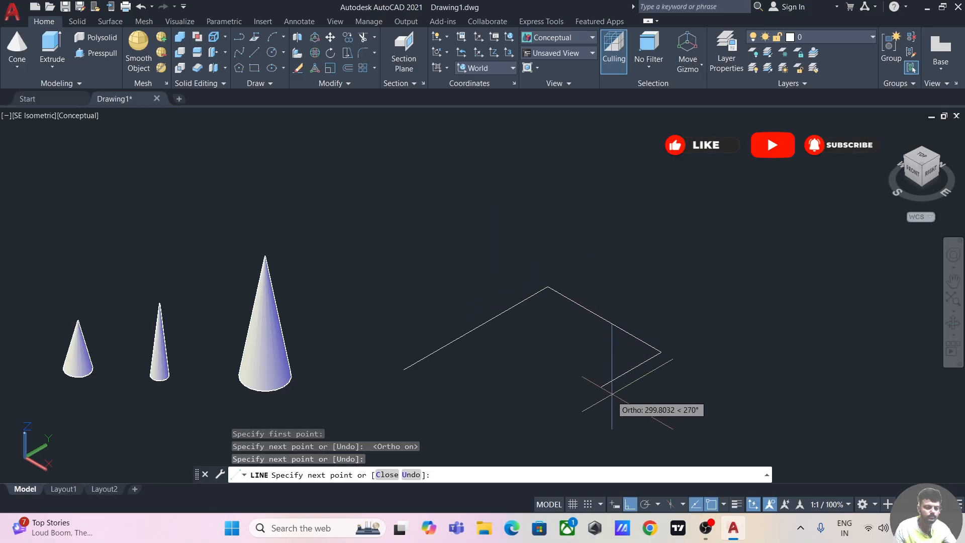
{"action": "left_click", "coordinate": [526, 430]}
{"action": "key", "text": "Escape"}
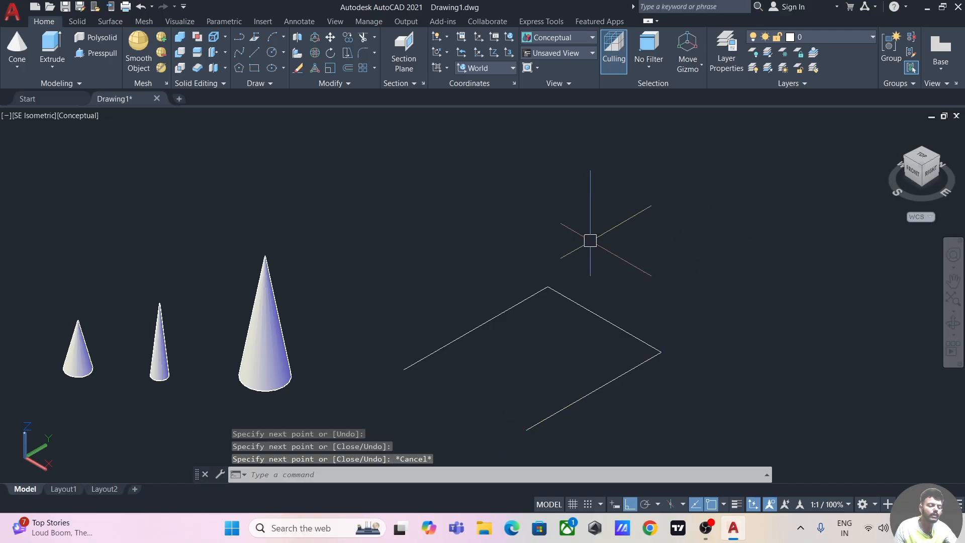
Create a cone with the Ttr option, tangent to the first two connected lines, with radius 70 and height 75
{"action": "left_click", "coordinate": [18, 49]}
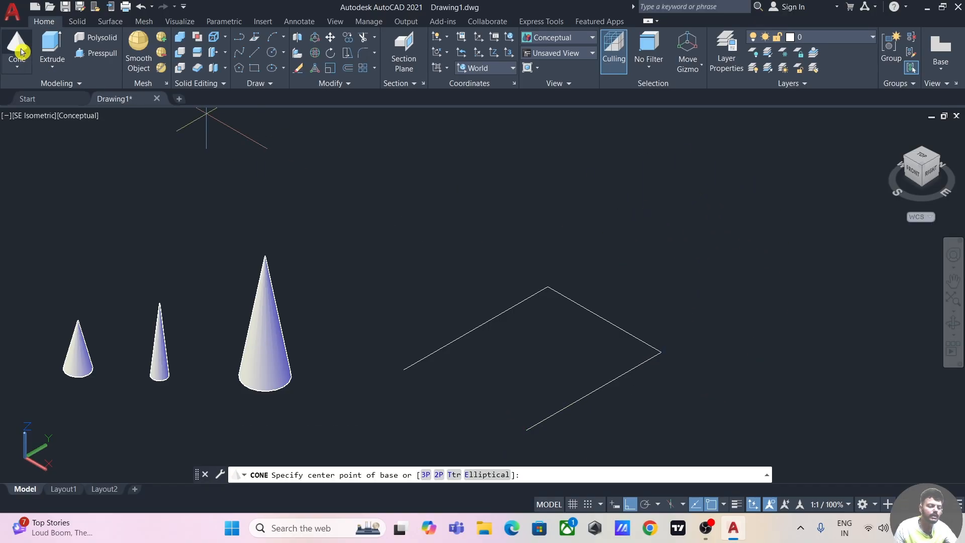
{"action": "left_click", "coordinate": [454, 475]}
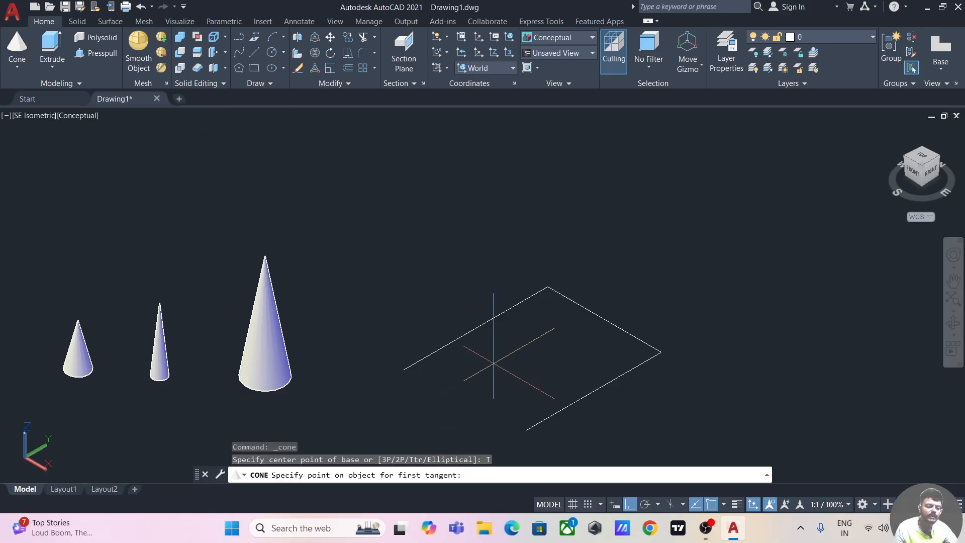
{"action": "left_click", "coordinate": [488, 321]}
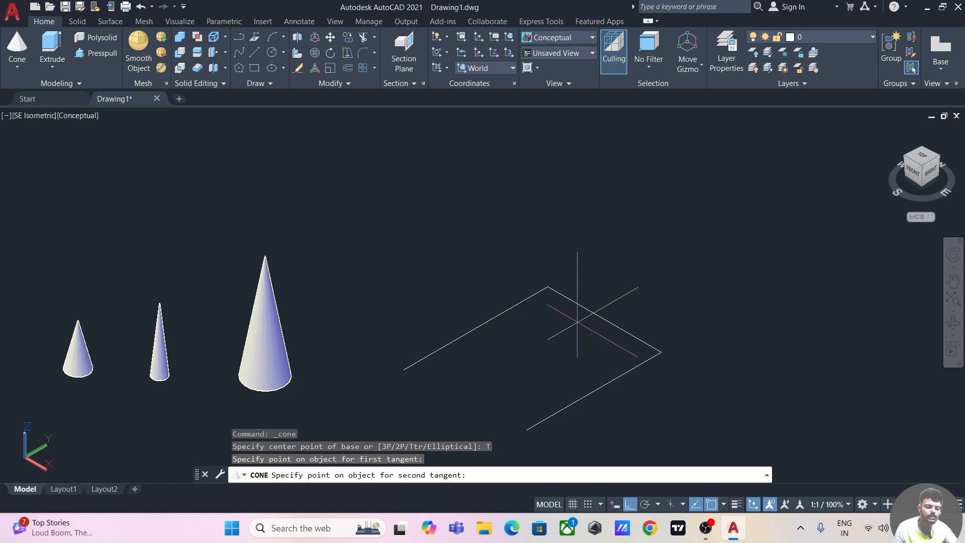
{"action": "left_click", "coordinate": [595, 314]}
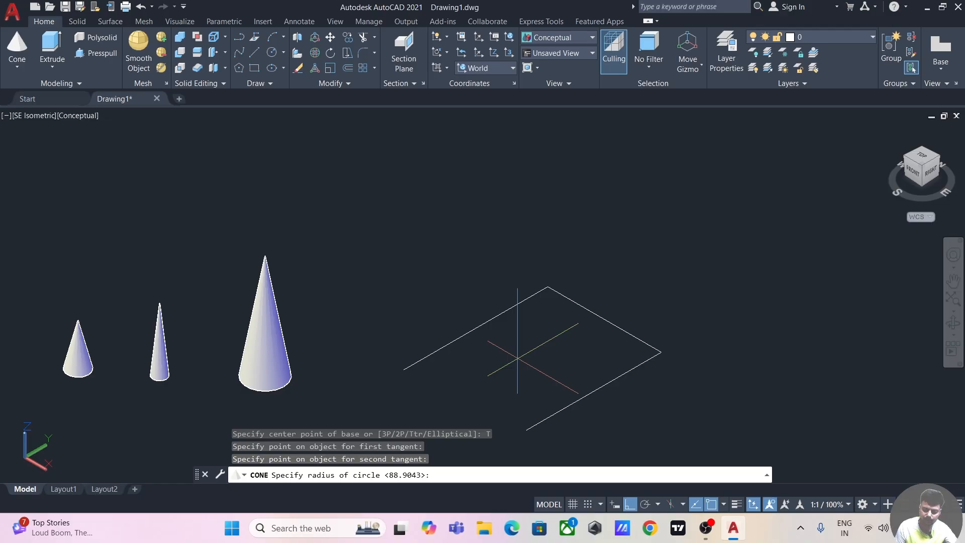
{"action": "type", "text": "70"}
{"action": "key", "text": "Return"}
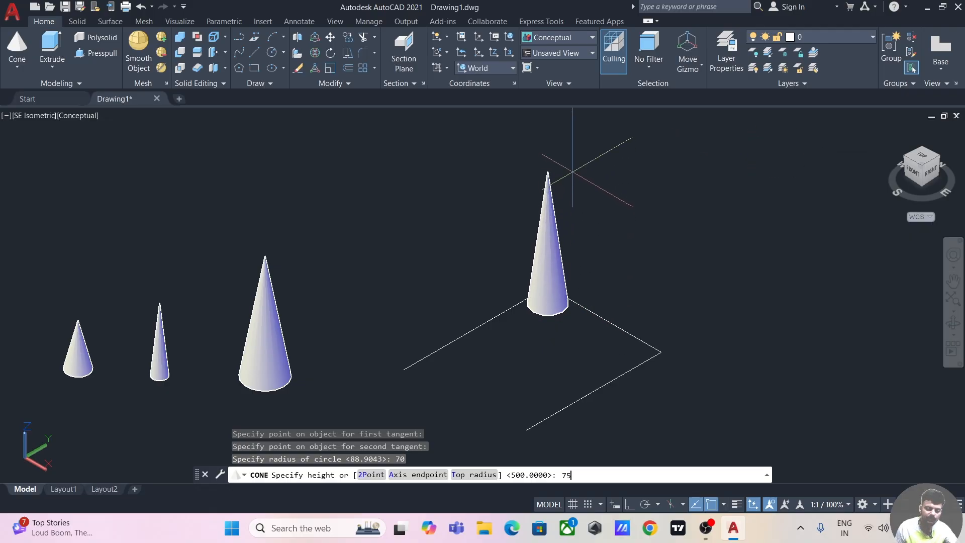
{"action": "type", "text": "75"}
{"action": "key", "text": "Return"}
Examine the Ttr cone's tangency to the two lines up close and from the top view, and return to the SE Isometric view
{"action": "scroll", "coordinate": [565, 324], "scroll_direction": "up", "scroll_amount": 5}
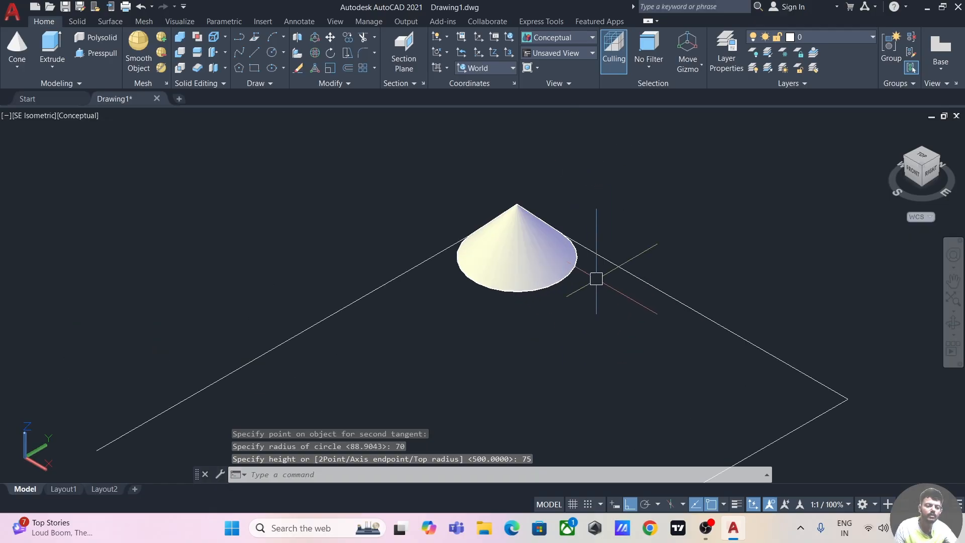
{"action": "scroll", "coordinate": [608, 267], "scroll_direction": "up", "scroll_amount": 5}
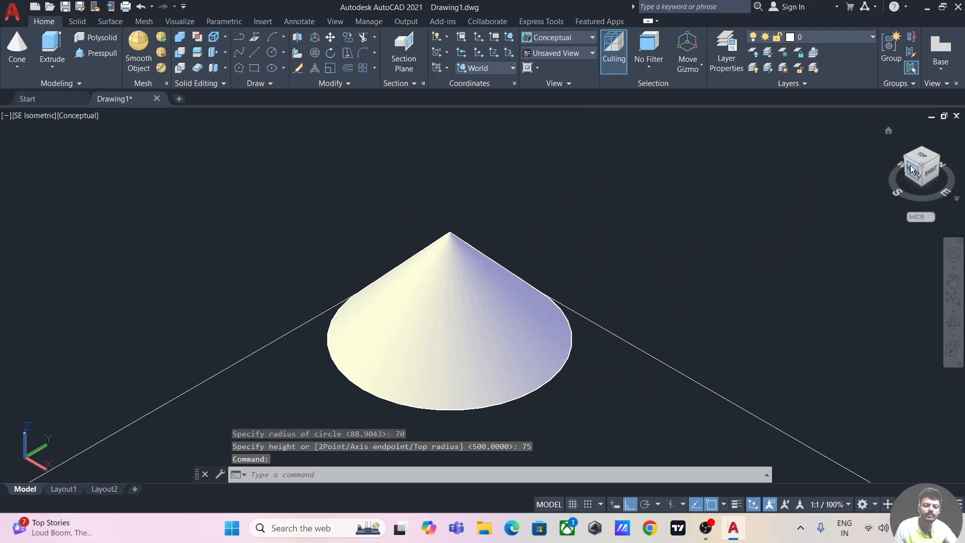
{"action": "left_click", "coordinate": [921, 154]}
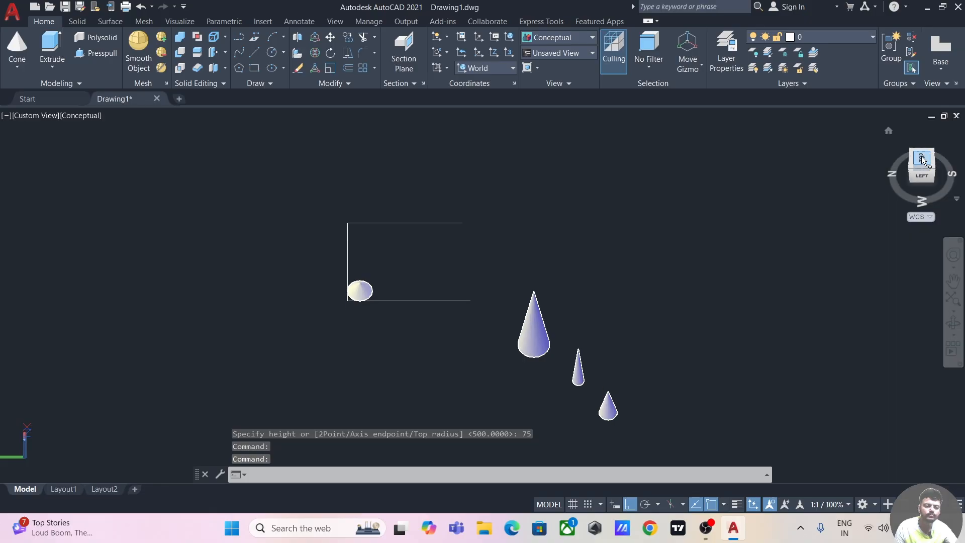
{"action": "scroll", "coordinate": [432, 287], "scroll_direction": "up", "scroll_amount": 5}
{"action": "scroll", "coordinate": [383, 286], "scroll_direction": "up", "scroll_amount": 3}
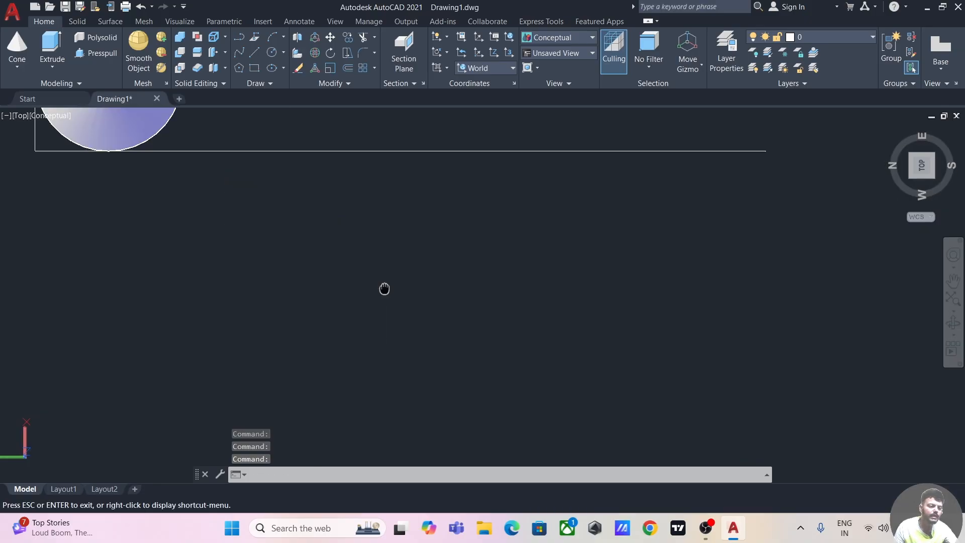
{"action": "middle_click_drag", "start_coordinate": [383, 287], "coordinate": [661, 427]}
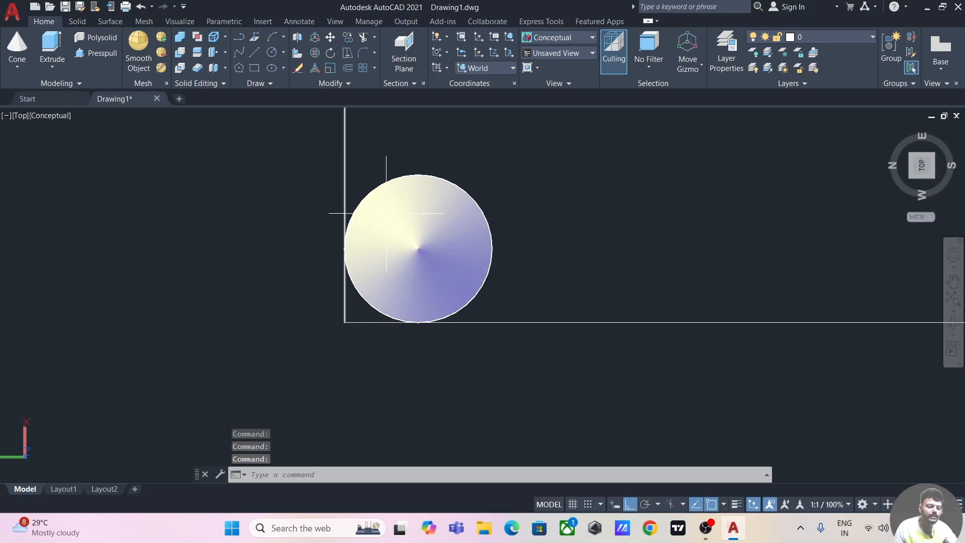
{"action": "scroll", "coordinate": [395, 223], "scroll_direction": "down", "scroll_amount": 4}
{"action": "scroll", "coordinate": [450, 279], "scroll_direction": "down", "scroll_amount": 4}
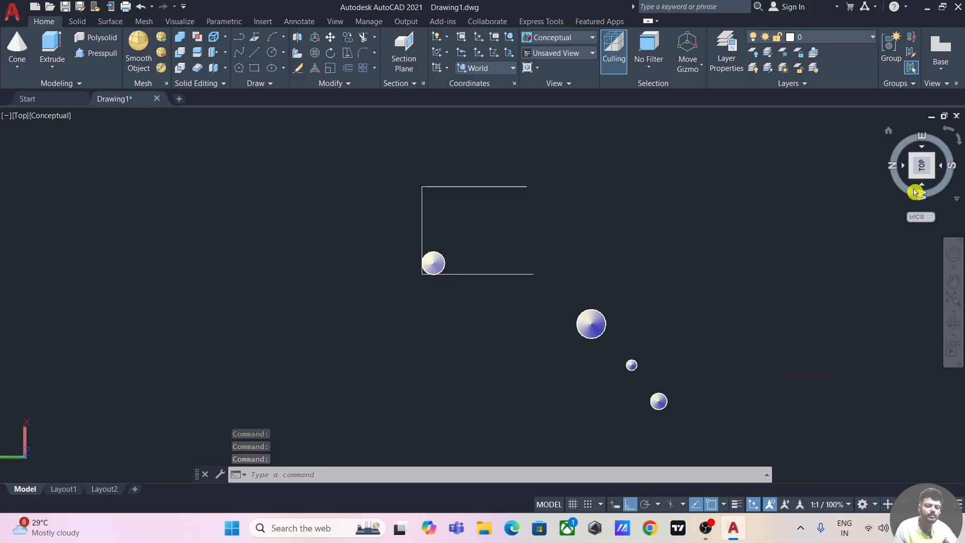
{"action": "left_click", "coordinate": [933, 173]}
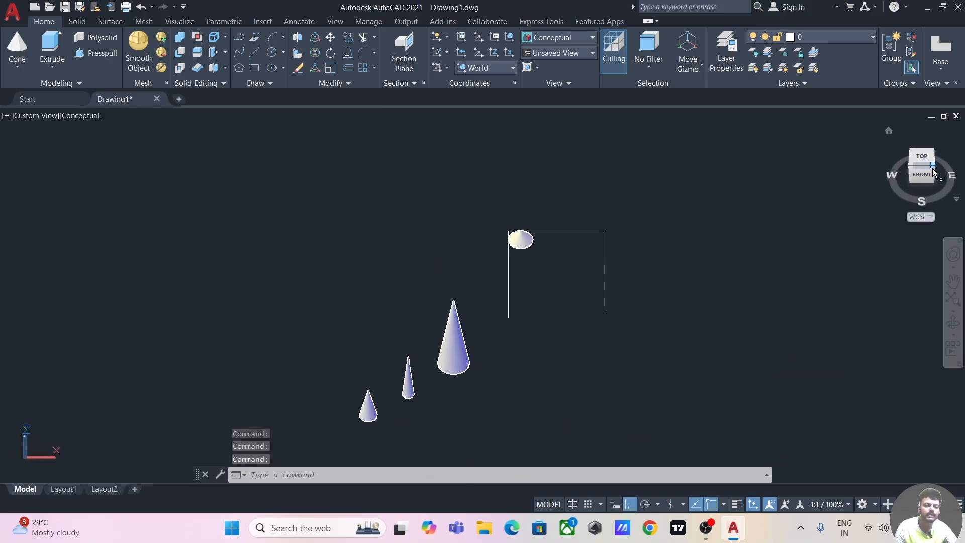
{"action": "left_click", "coordinate": [933, 171]}
{"action": "scroll", "coordinate": [664, 296], "scroll_direction": "up", "scroll_amount": 3}
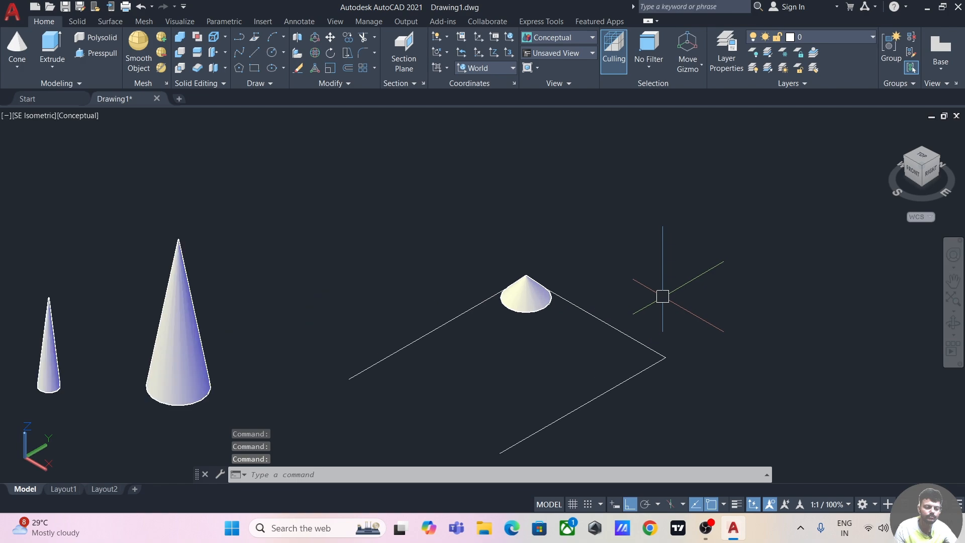
Create a cone with the Elliptical option beyond the open-sided rectangle, picking both base axes with nearly equal lengths and entering a height of 80
{"action": "middle_click_drag", "start_coordinate": [692, 298], "coordinate": [607, 278]}
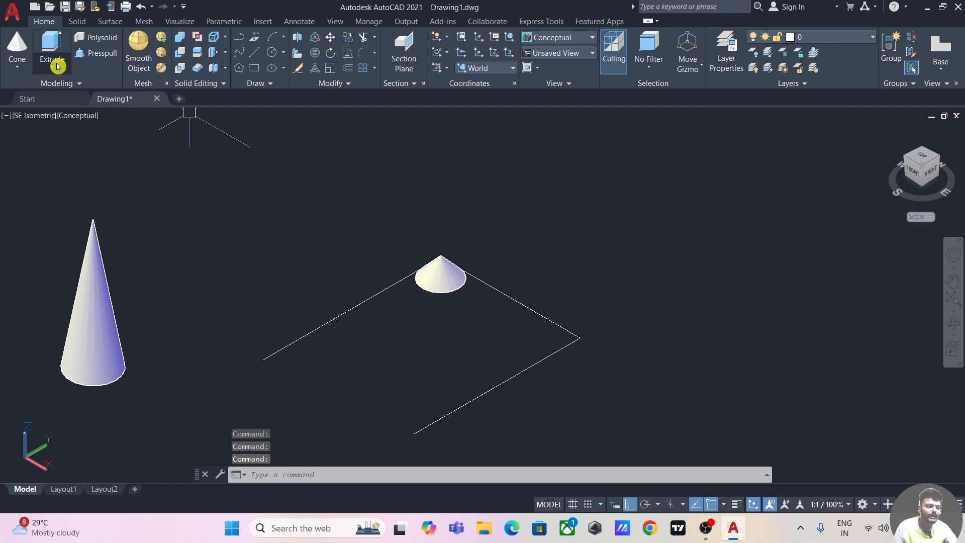
{"action": "left_click", "coordinate": [26, 68]}
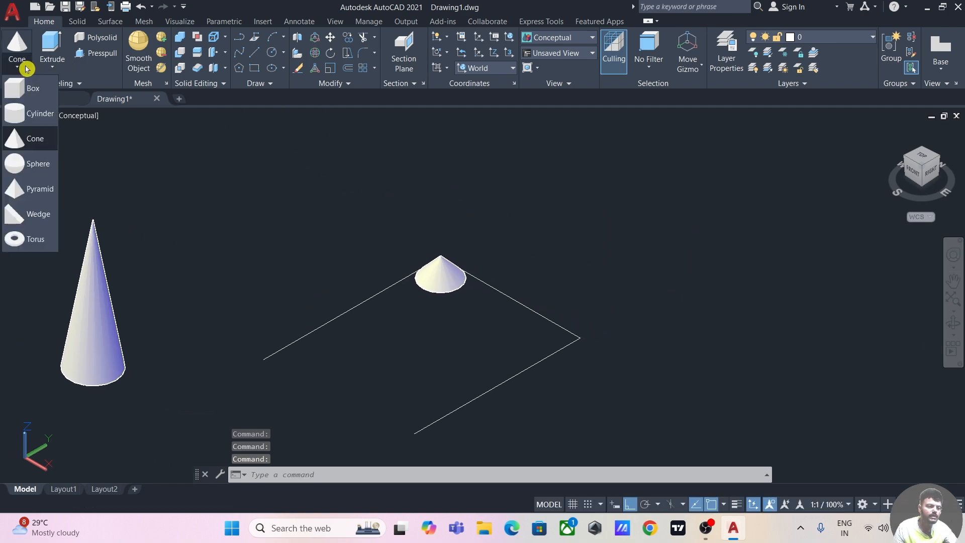
{"action": "left_click", "coordinate": [30, 132]}
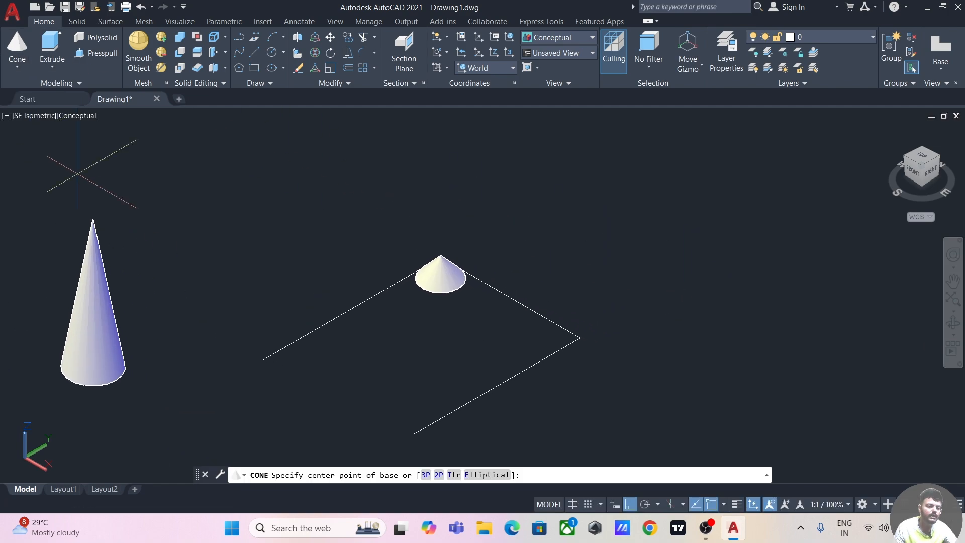
{"action": "left_click", "coordinate": [496, 475]}
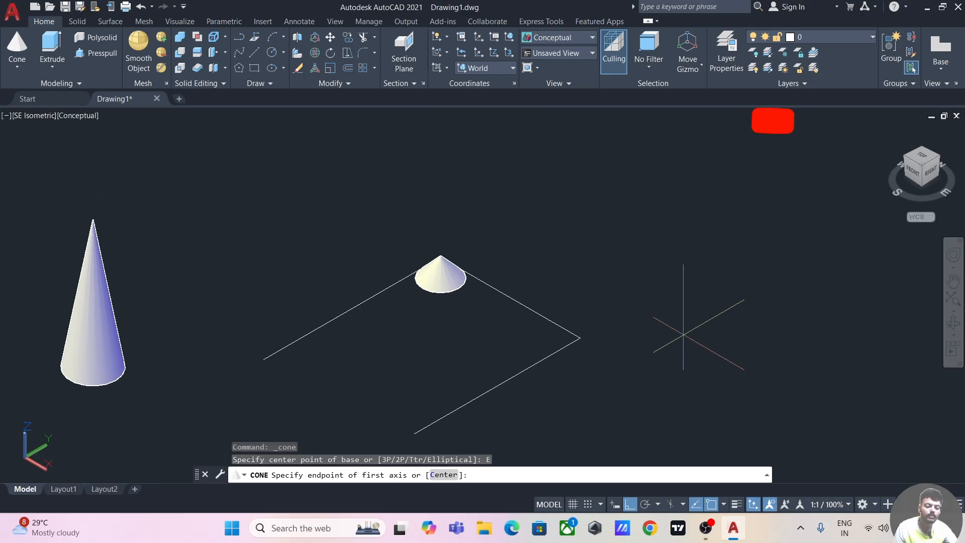
{"action": "middle_click_drag", "start_coordinate": [685, 317], "coordinate": [539, 320]}
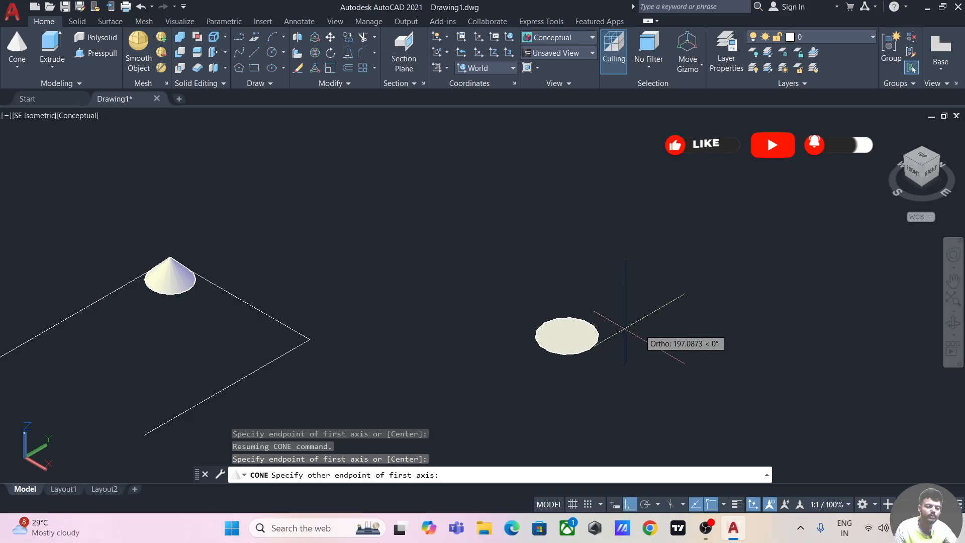
{"action": "left_click", "coordinate": [677, 318]}
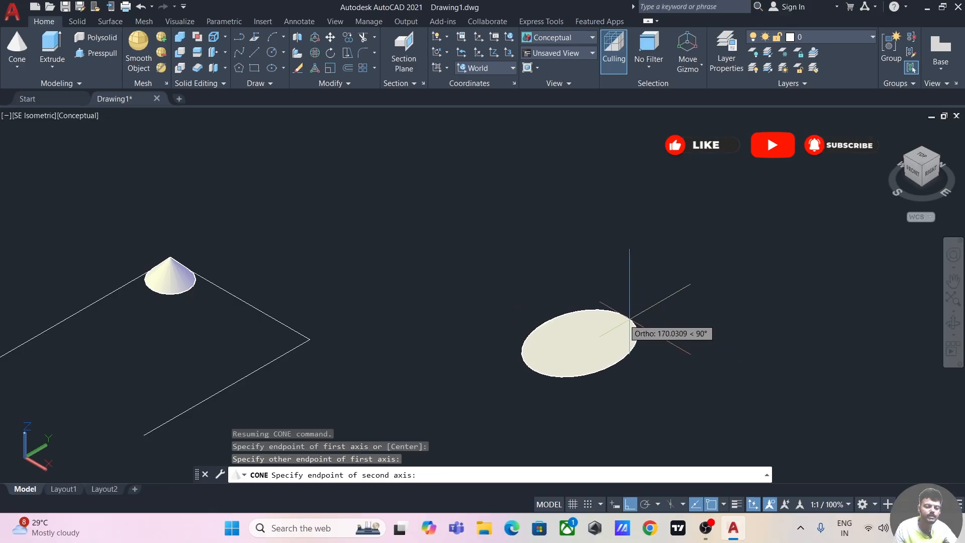
{"action": "left_click", "coordinate": [582, 307]}
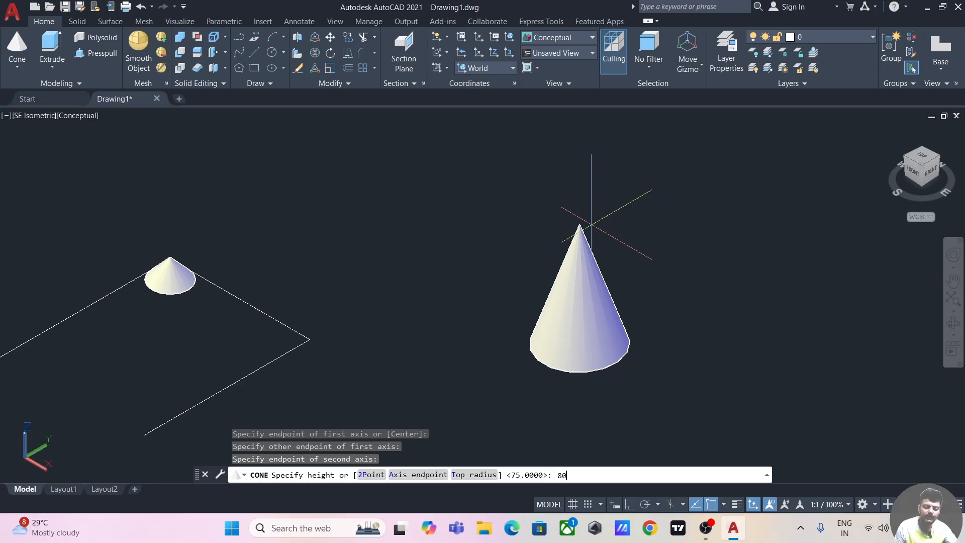
{"action": "key", "text": "Return"}
Examine the base shape of the new elliptical-option cone in the SE Isometric and top views
{"action": "scroll", "coordinate": [591, 224], "scroll_direction": "up", "scroll_amount": 3}
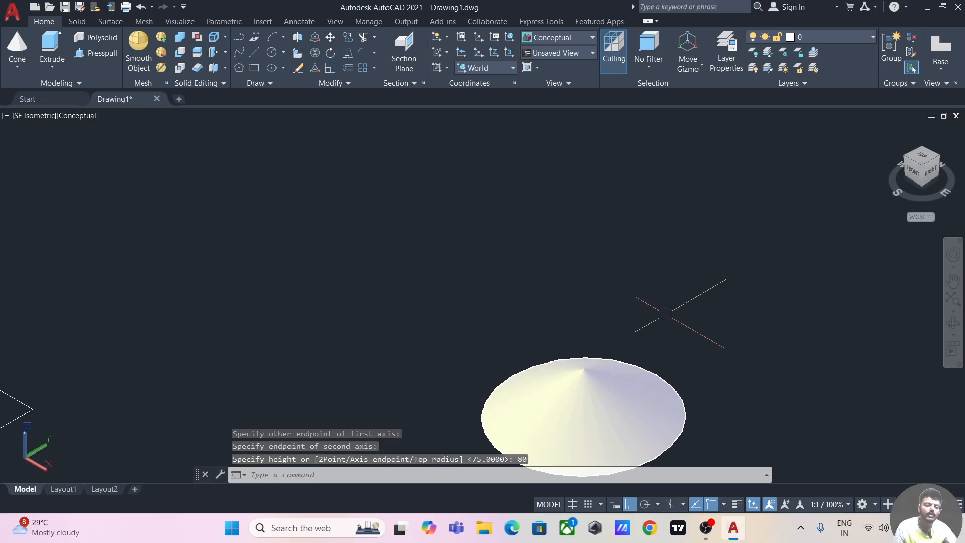
{"action": "middle_click_drag", "start_coordinate": [664, 313], "coordinate": [599, 240]}
{"action": "scroll", "coordinate": [729, 252], "scroll_direction": "down", "scroll_amount": 1}
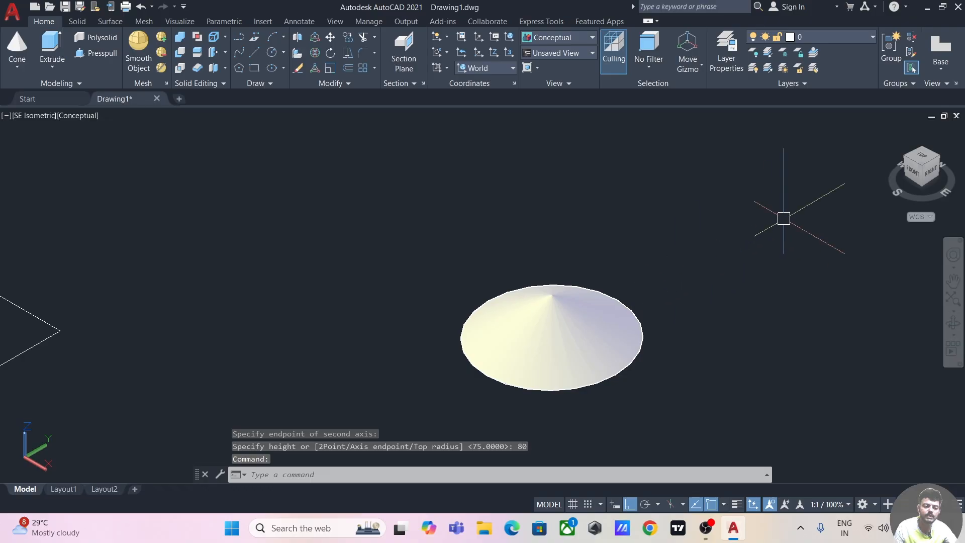
{"action": "left_click", "coordinate": [924, 158]}
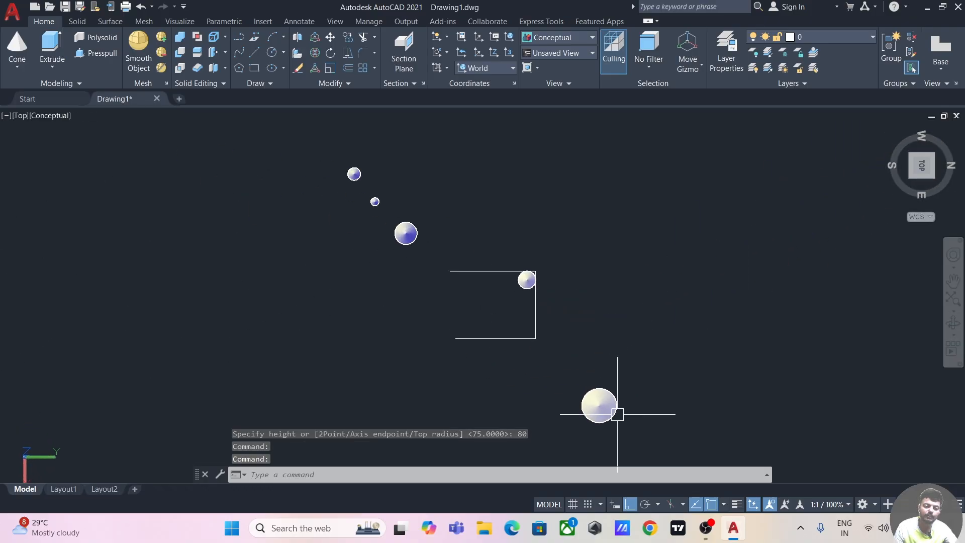
{"action": "scroll", "coordinate": [673, 361], "scroll_direction": "up", "scroll_amount": 3}
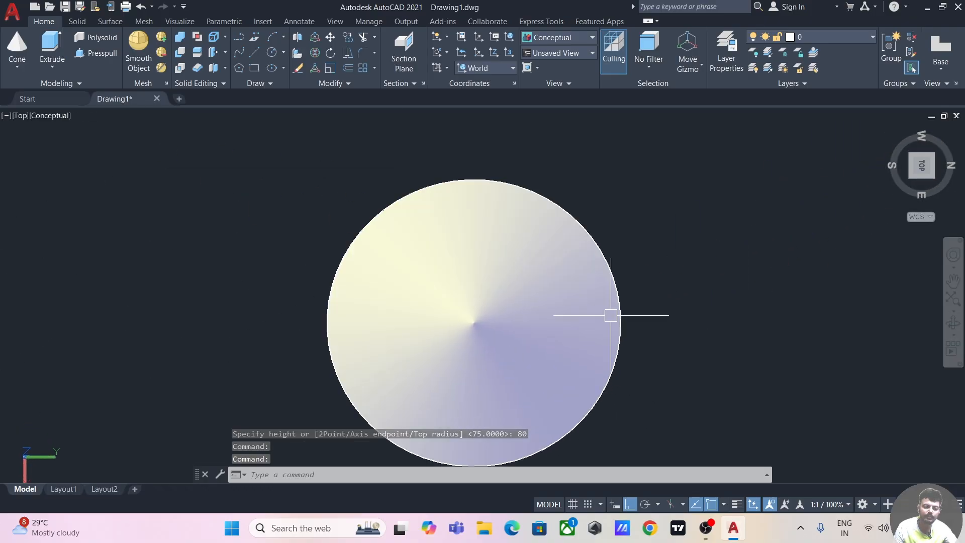
{"action": "scroll", "coordinate": [618, 277], "scroll_direction": "down", "scroll_amount": 2}
{"action": "middle_click_drag", "start_coordinate": [774, 299], "coordinate": [527, 302]}
{"action": "middle_click_drag", "start_coordinate": [559, 255], "coordinate": [513, 255]}
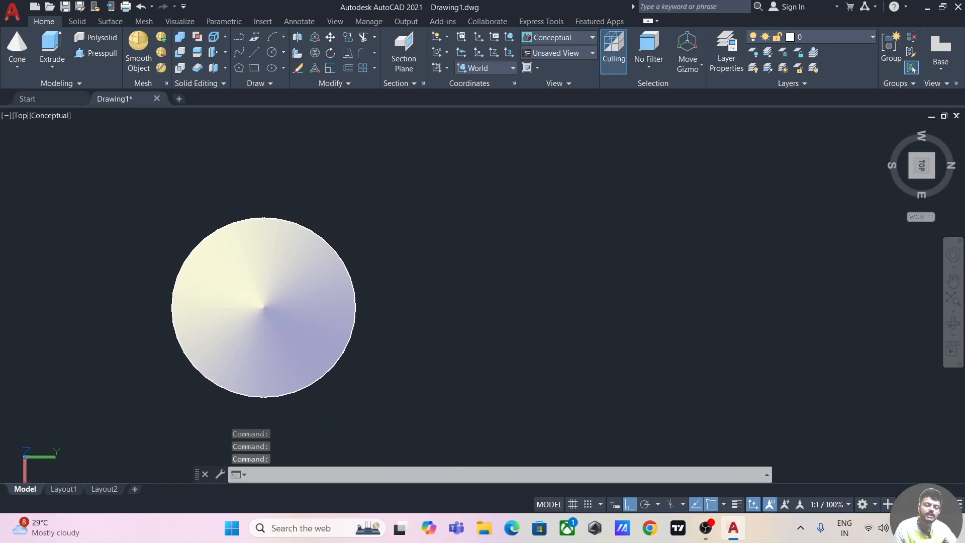
Create a second Elliptical cone beside the previous one, with a long first axis, a much shorter second axis and a height of 80
{"action": "left_click", "coordinate": [17, 44]}
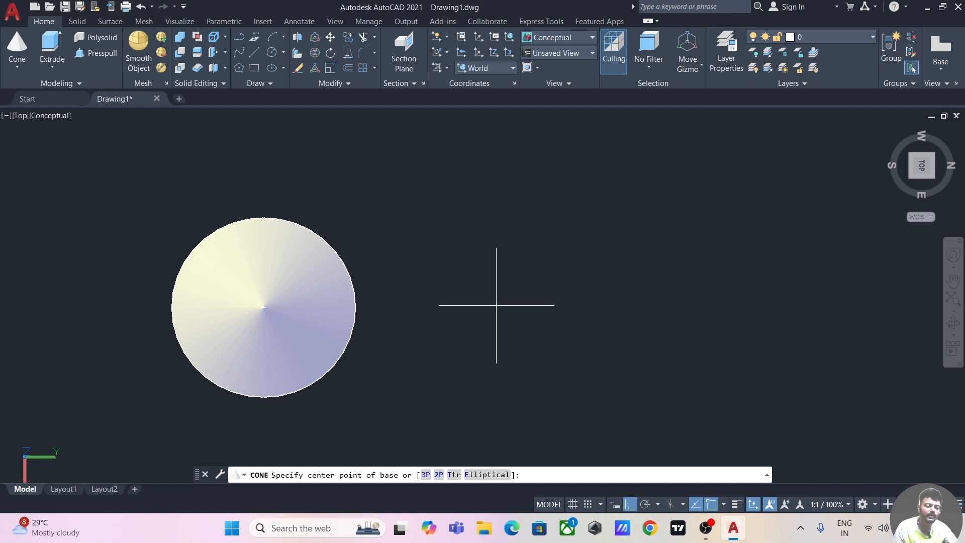
{"action": "left_click", "coordinate": [481, 473]}
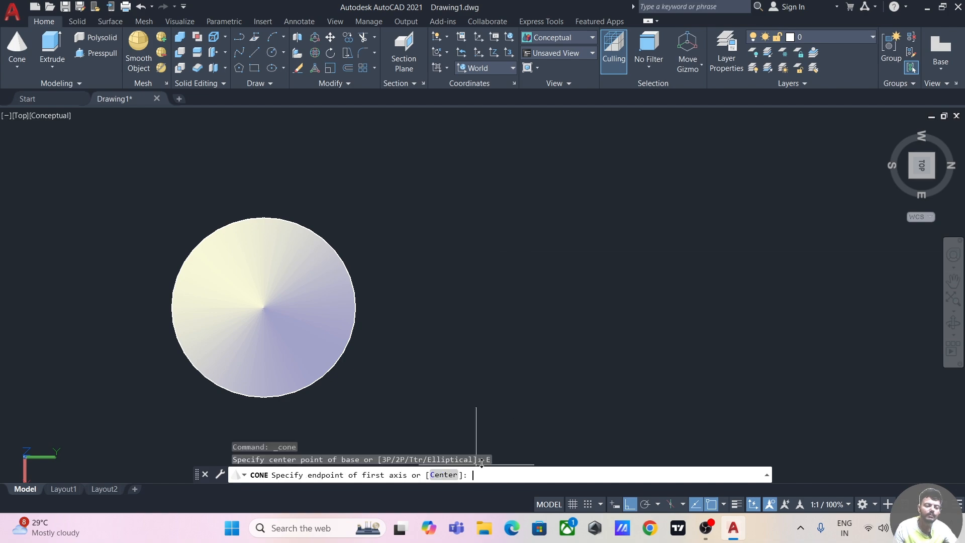
{"action": "left_click", "coordinate": [511, 317]}
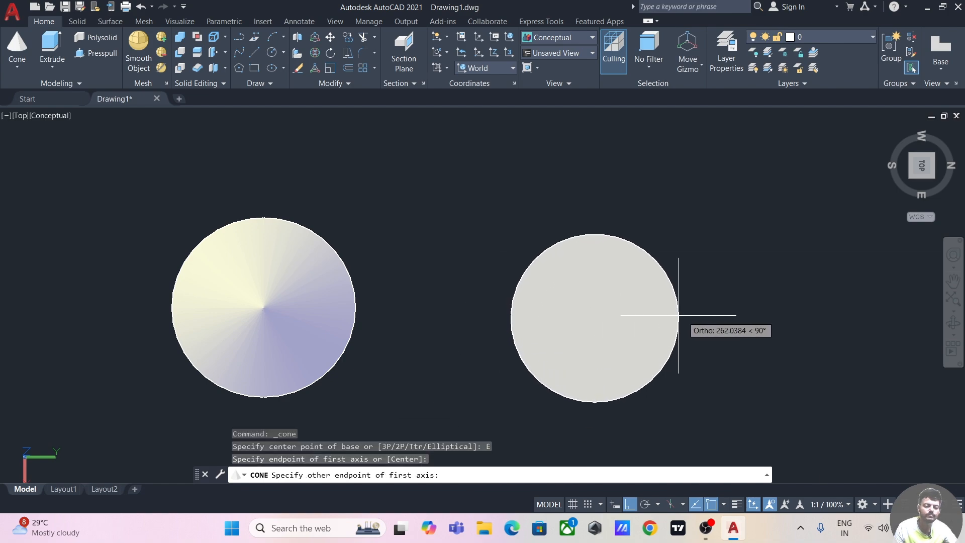
{"action": "left_click", "coordinate": [689, 317]}
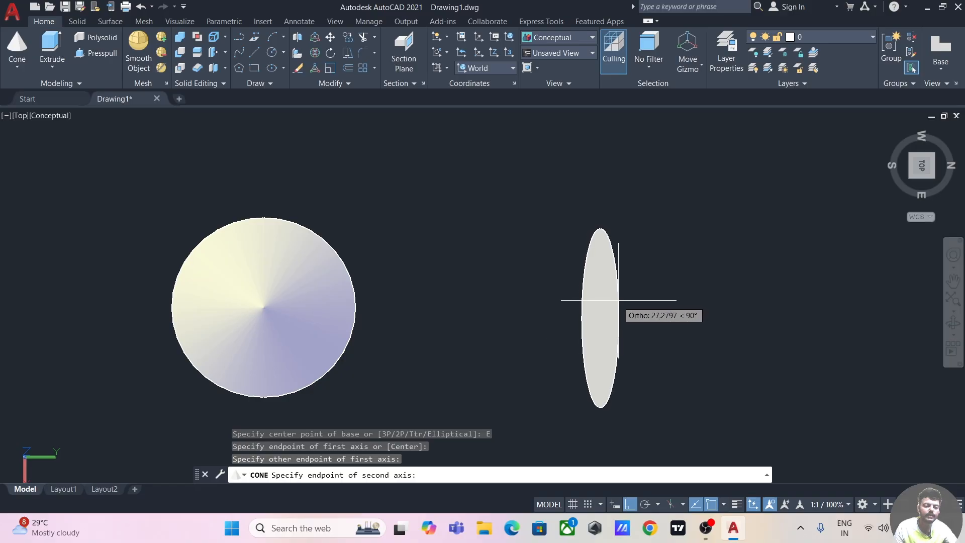
{"action": "left_click", "coordinate": [604, 289]}
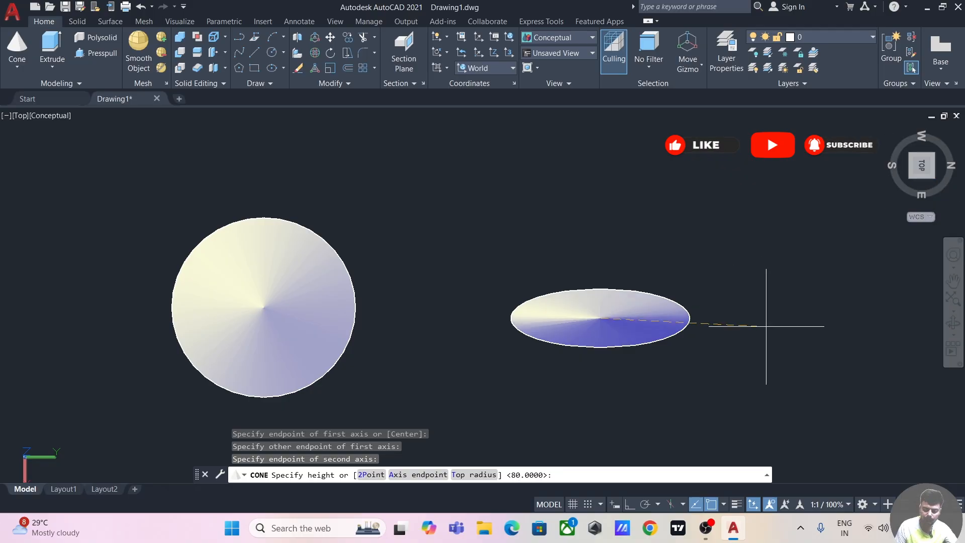
{"action": "type", "text": "80"}
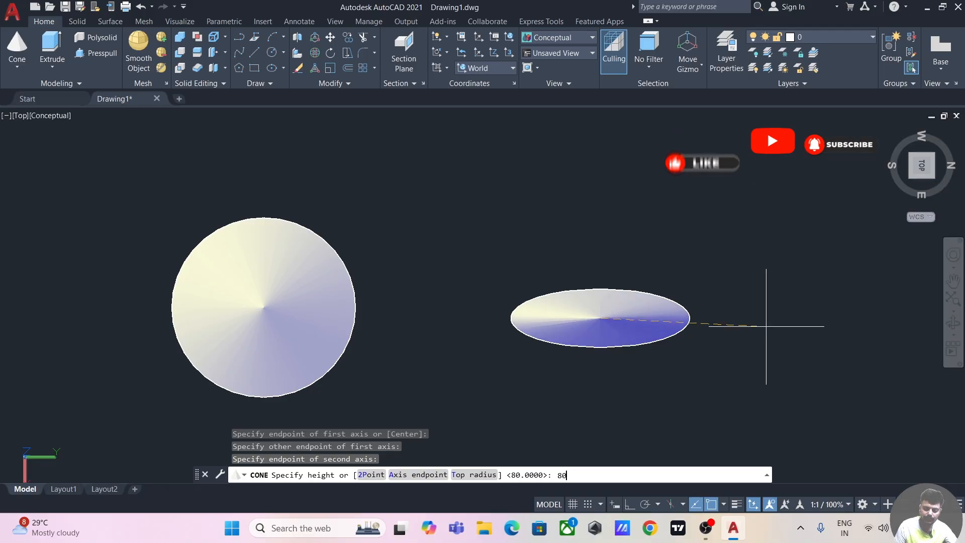
{"action": "key", "text": "Return"}
Examine the narrow elliptical cone from the NE, NW and SW isometric views, and return to SE Isometric
{"action": "scroll", "coordinate": [664, 345], "scroll_direction": "up", "scroll_amount": 3}
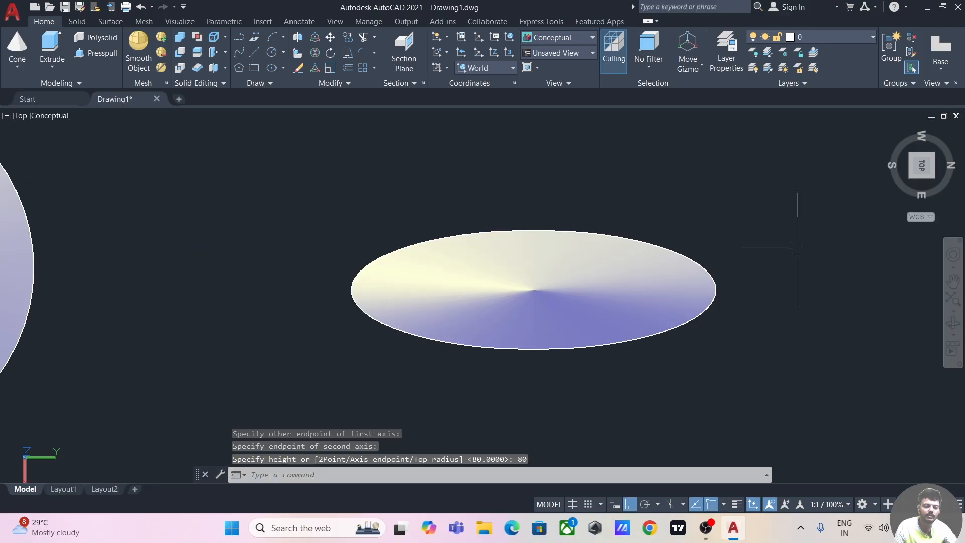
{"action": "left_click", "coordinate": [933, 177]}
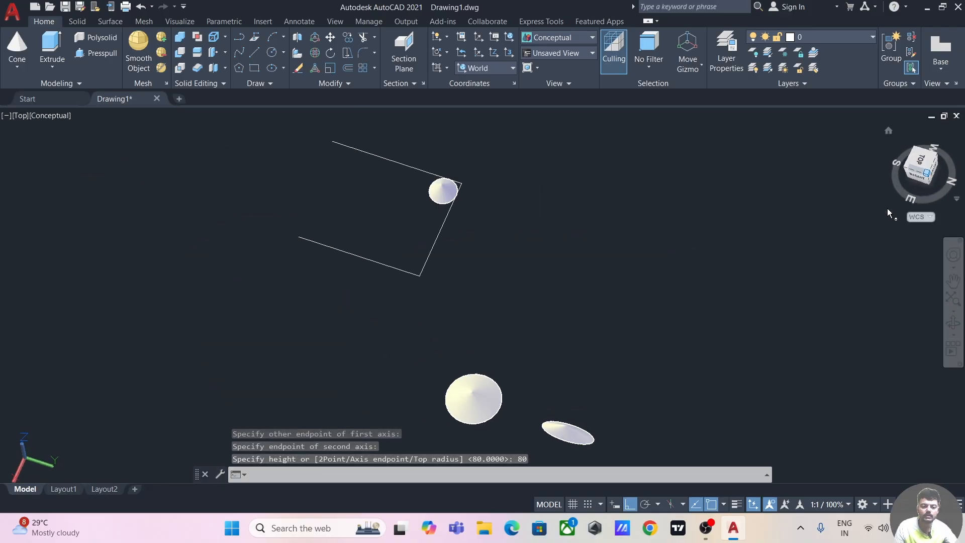
{"action": "middle_click_drag", "start_coordinate": [517, 420], "coordinate": [670, 231]}
{"action": "scroll", "coordinate": [658, 267], "scroll_direction": "up", "scroll_amount": 6}
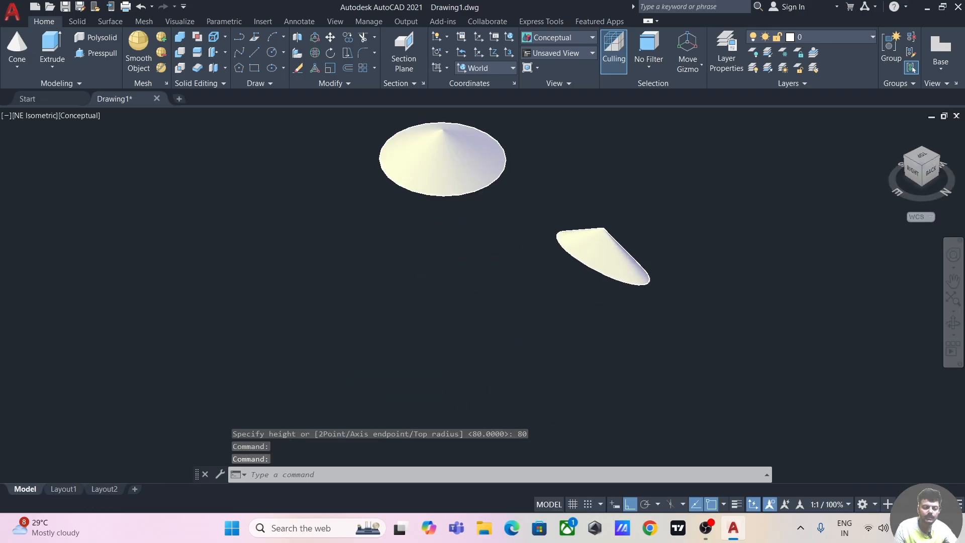
{"action": "left_click", "coordinate": [941, 158]}
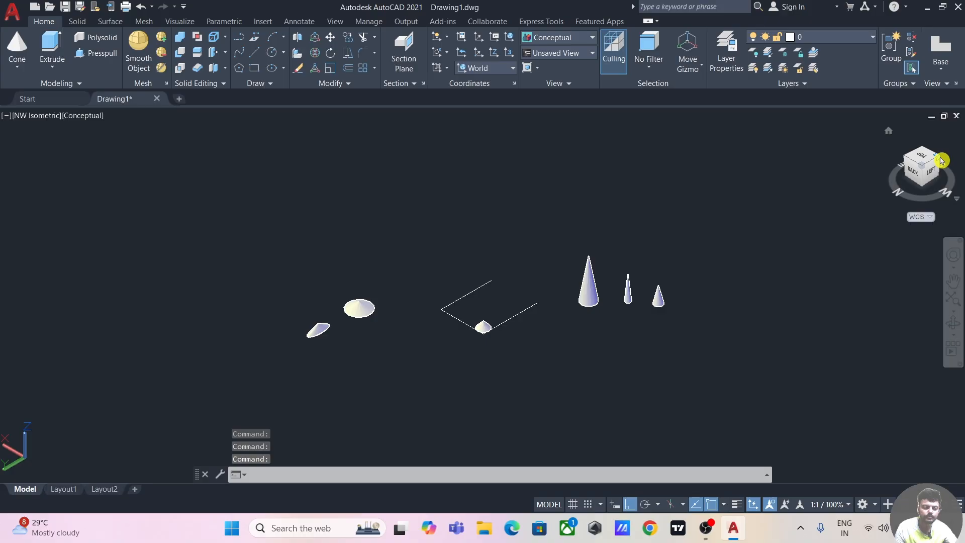
{"action": "left_click", "coordinate": [942, 160]}
{"action": "scroll", "coordinate": [577, 304], "scroll_direction": "up", "scroll_amount": 10}
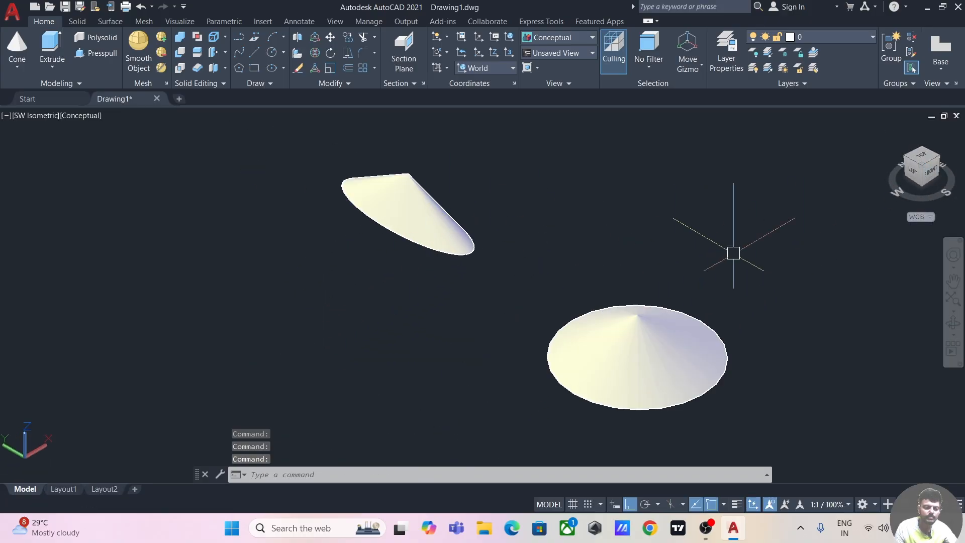
{"action": "left_click", "coordinate": [938, 159]}
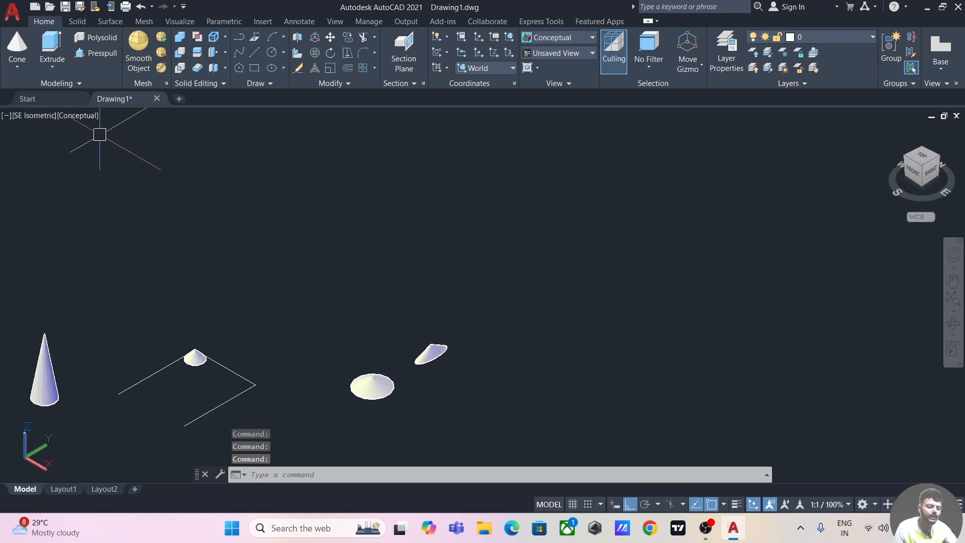
Start a new cone in the empty space beyond the two elliptical cones, with a base radius of 50
{"action": "left_click", "coordinate": [17, 51]}
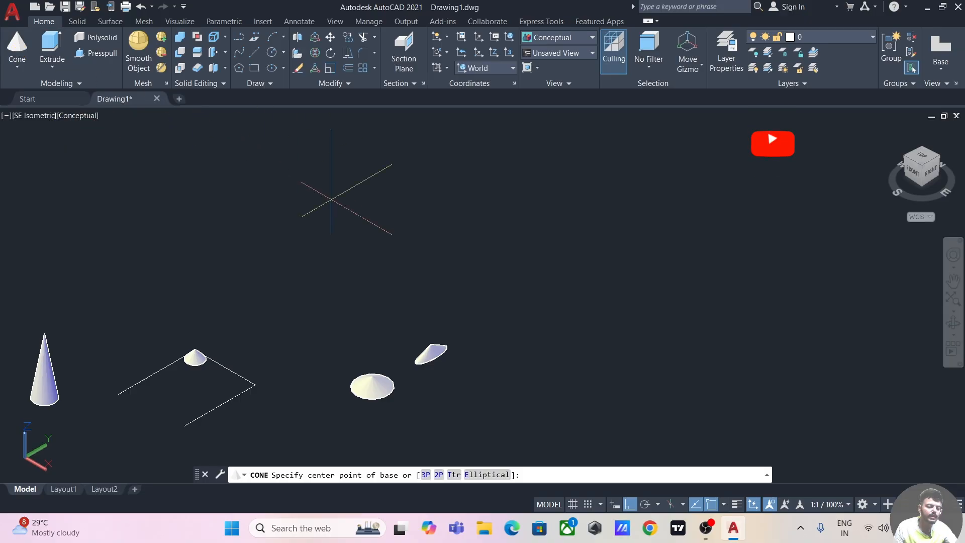
{"action": "middle_click_drag", "start_coordinate": [639, 367], "coordinate": [513, 373]}
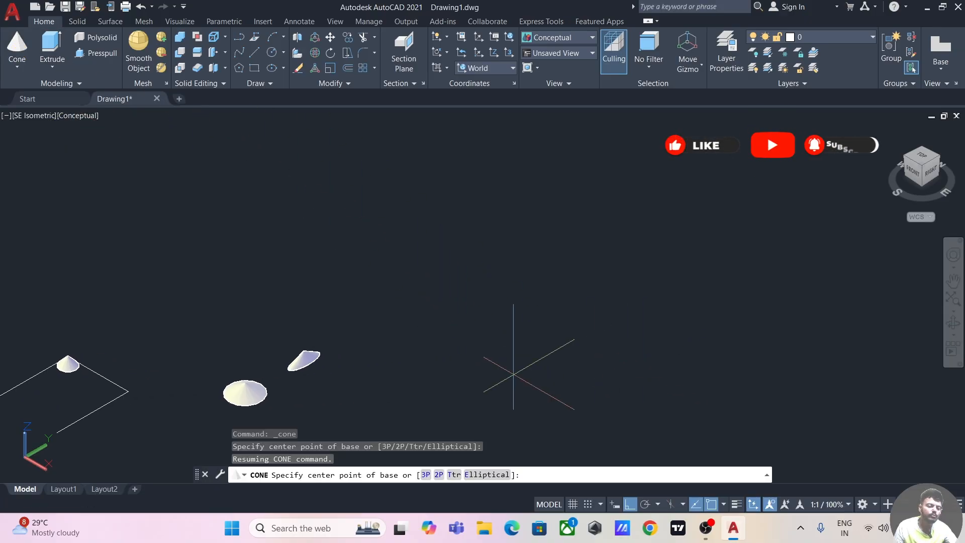
{"action": "middle_click_drag", "start_coordinate": [578, 350], "coordinate": [498, 362]}
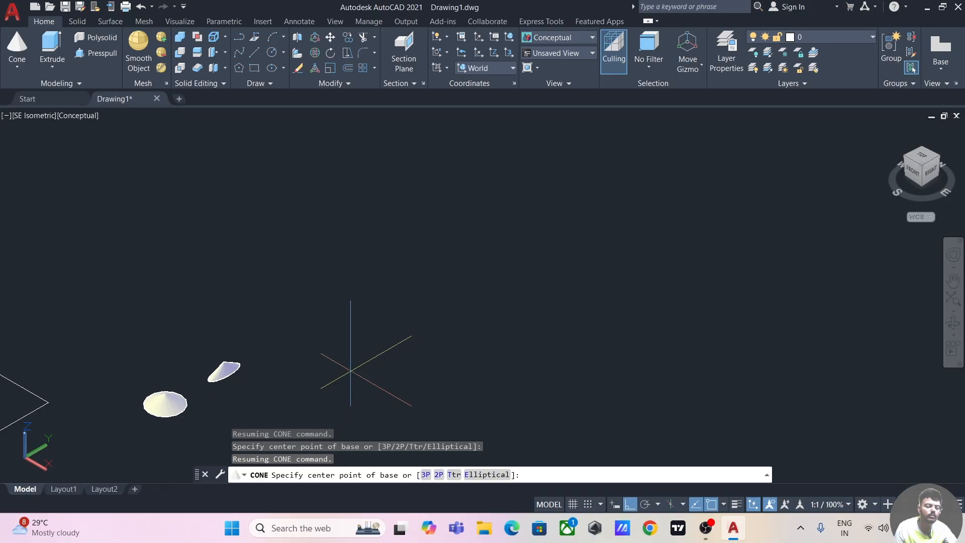
{"action": "left_click", "coordinate": [456, 358]}
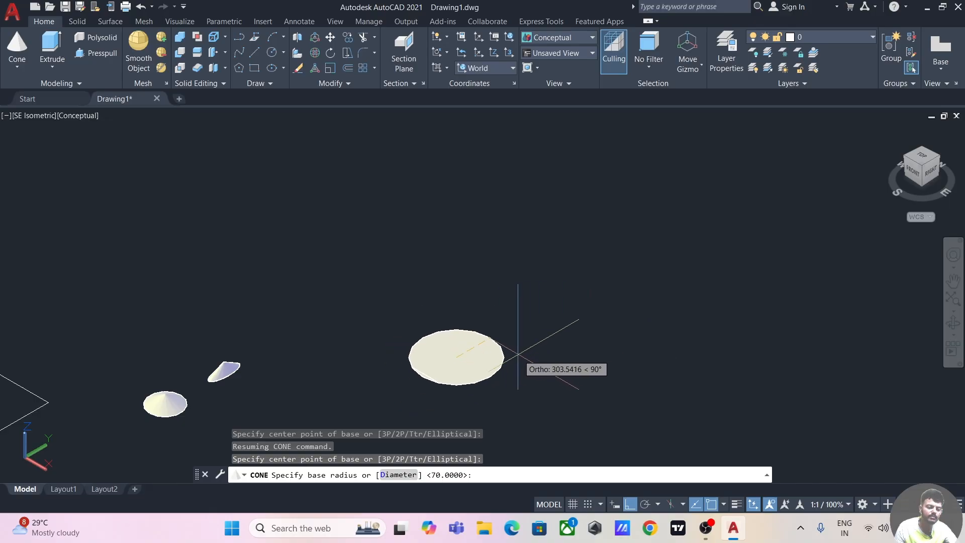
{"action": "key", "text": "Return"}
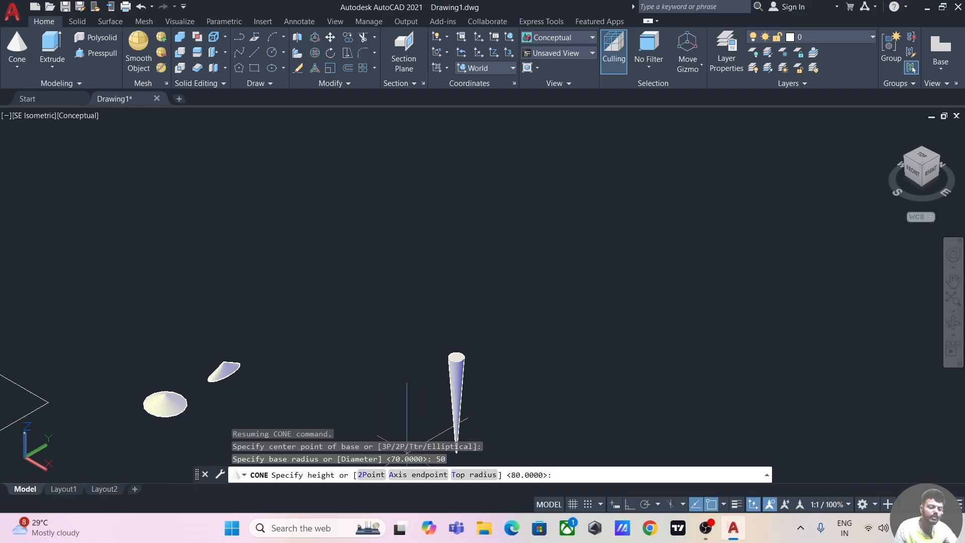
Finish the cone as a truncated one using the Top radius option, with a top radius of 100 and a height of 50
{"action": "left_click", "coordinate": [475, 475]}
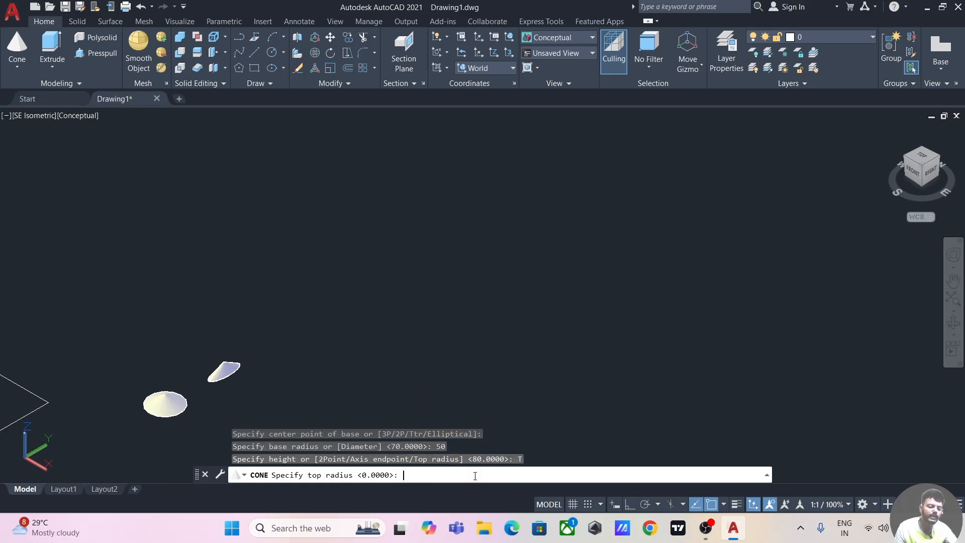
{"action": "left_click_drag", "start_coordinate": [517, 324], "coordinate": [533, 253]}
{"action": "key", "text": "Escape"}
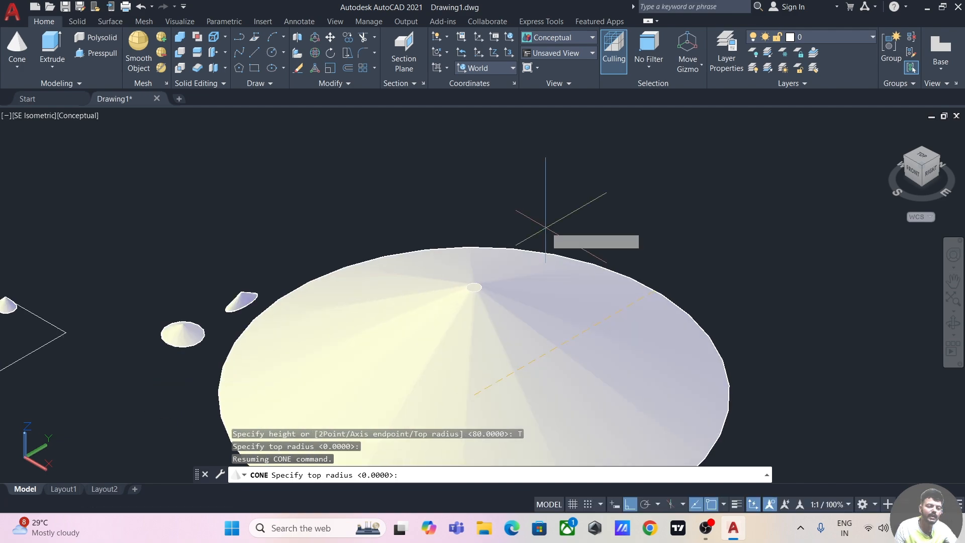
{"action": "scroll", "coordinate": [561, 302], "scroll_direction": "down", "scroll_amount": 2}
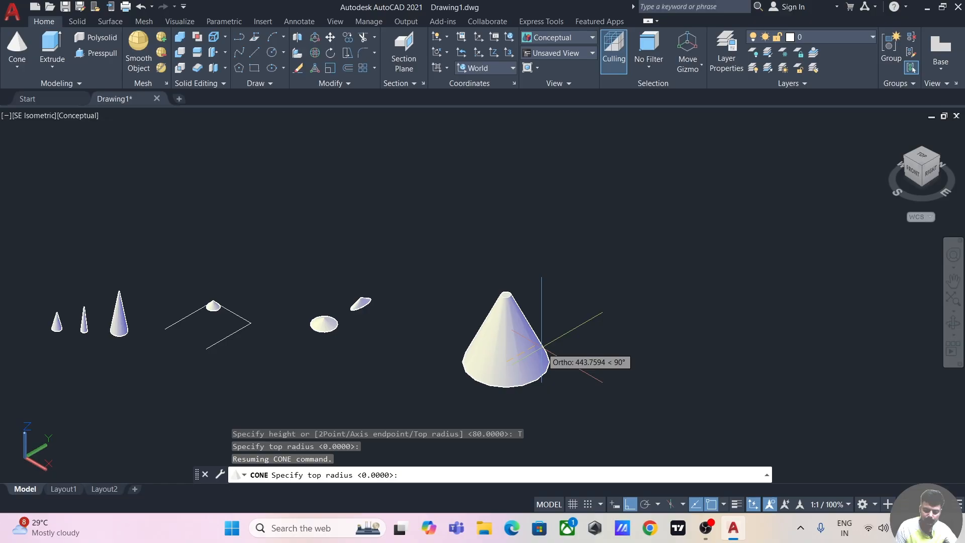
{"action": "type", "text": "100"}
{"action": "key", "text": "Return"}
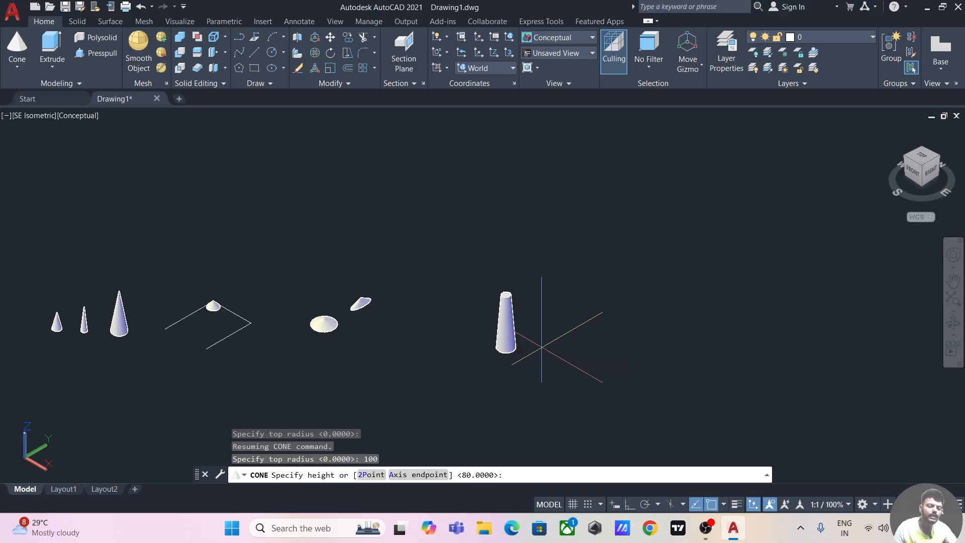
{"action": "scroll", "coordinate": [541, 347], "scroll_direction": "up", "scroll_amount": 4}
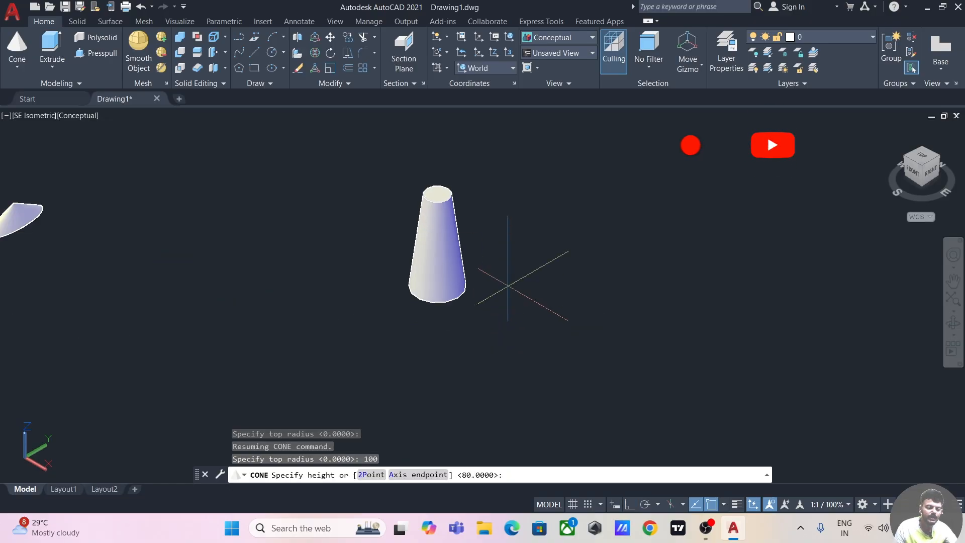
{"action": "middle_click_drag", "start_coordinate": [513, 145], "coordinate": [518, 235]}
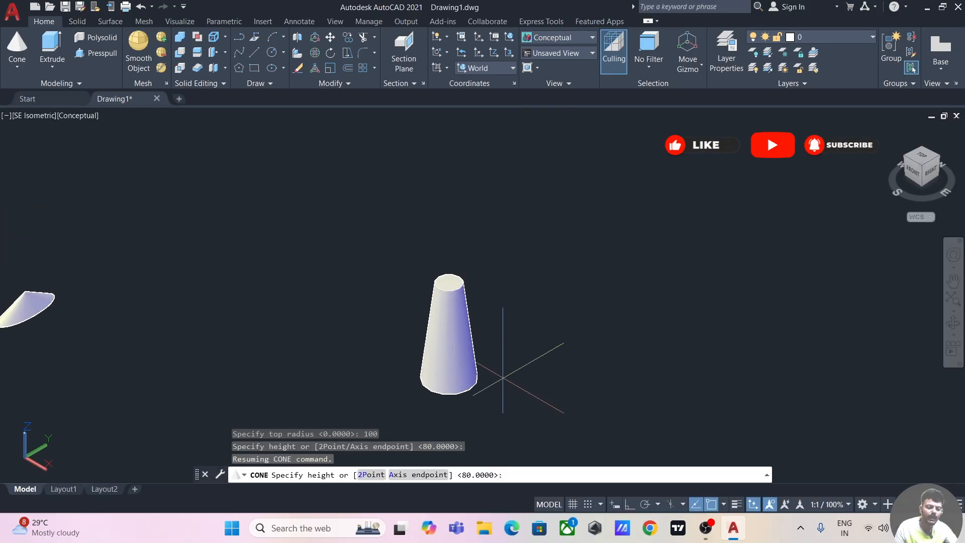
{"action": "type", "text": "50"}
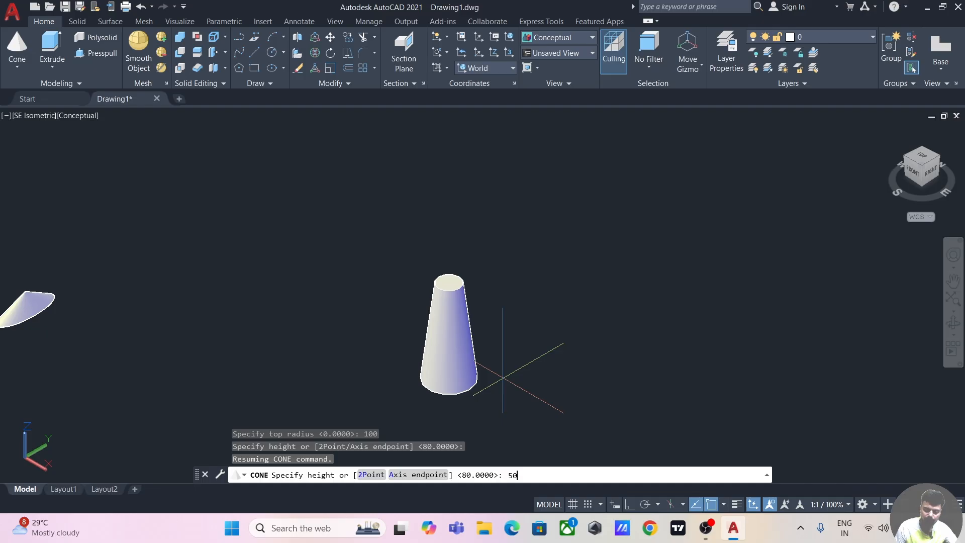
{"action": "key", "text": "Return"}
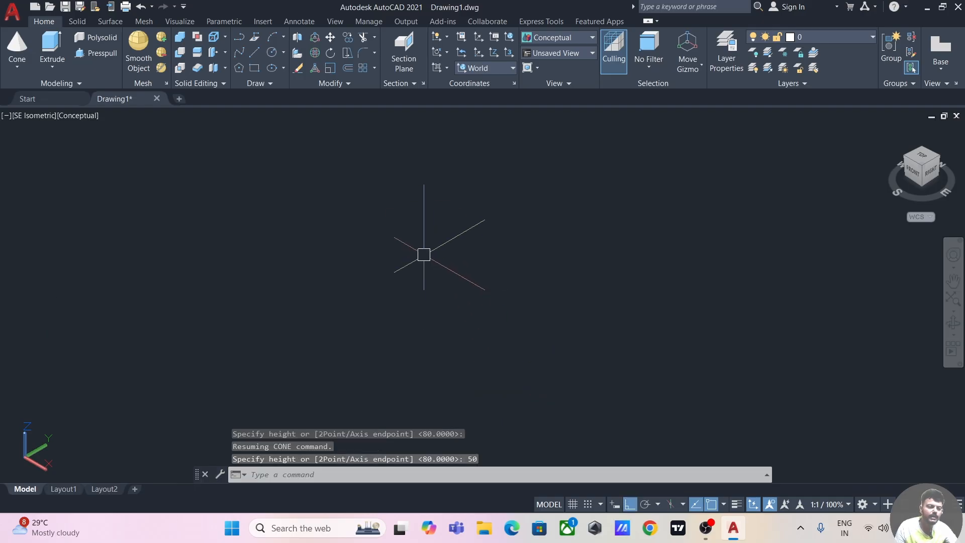
Start another cone beside the wide-topped truncated cone, with a base radius of 100
{"action": "middle_click_drag", "start_coordinate": [424, 255], "coordinate": [562, 446]}
{"action": "middle_click_drag", "start_coordinate": [511, 279], "coordinate": [569, 406]}
{"action": "scroll", "coordinate": [615, 370], "scroll_direction": "up", "scroll_amount": 2}
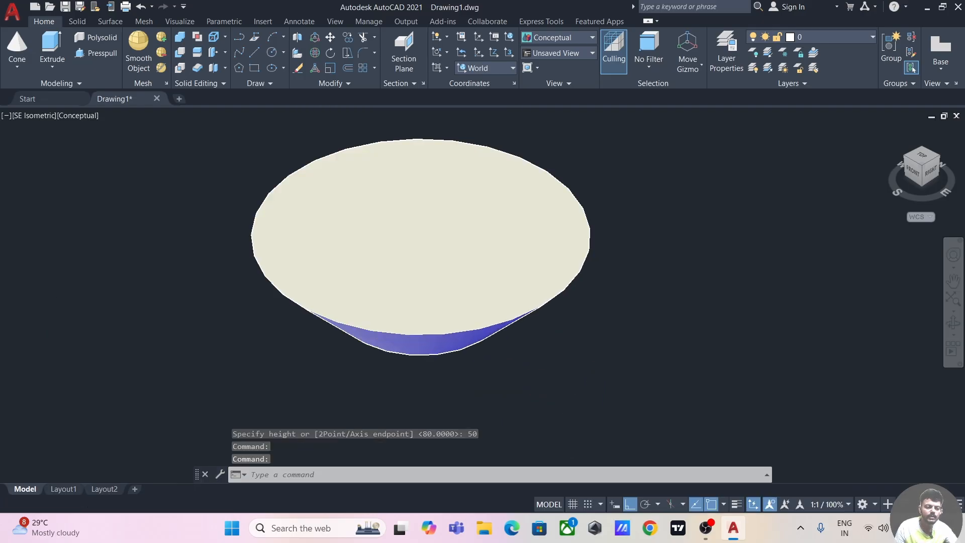
{"action": "scroll", "coordinate": [590, 349], "scroll_direction": "up", "scroll_amount": 2}
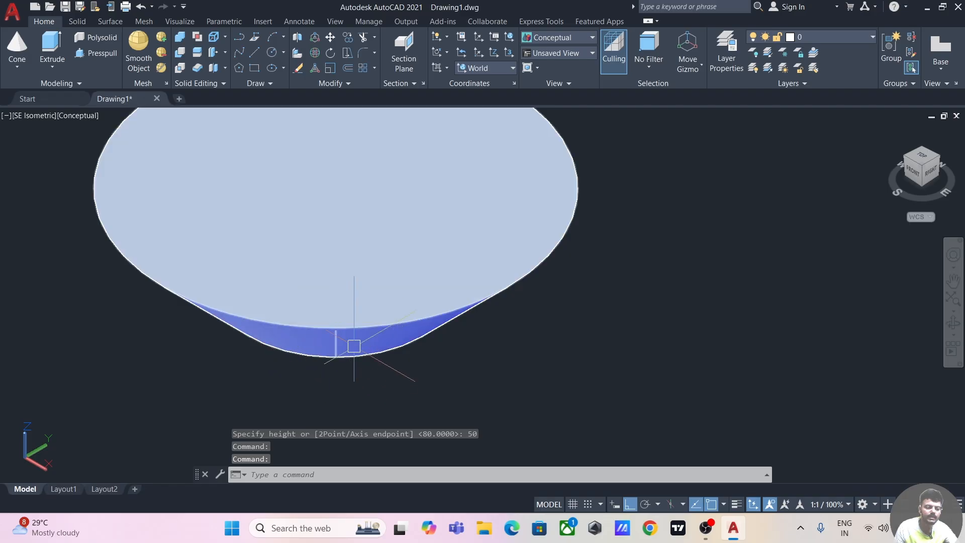
{"action": "scroll", "coordinate": [433, 255], "scroll_direction": "down", "scroll_amount": 3}
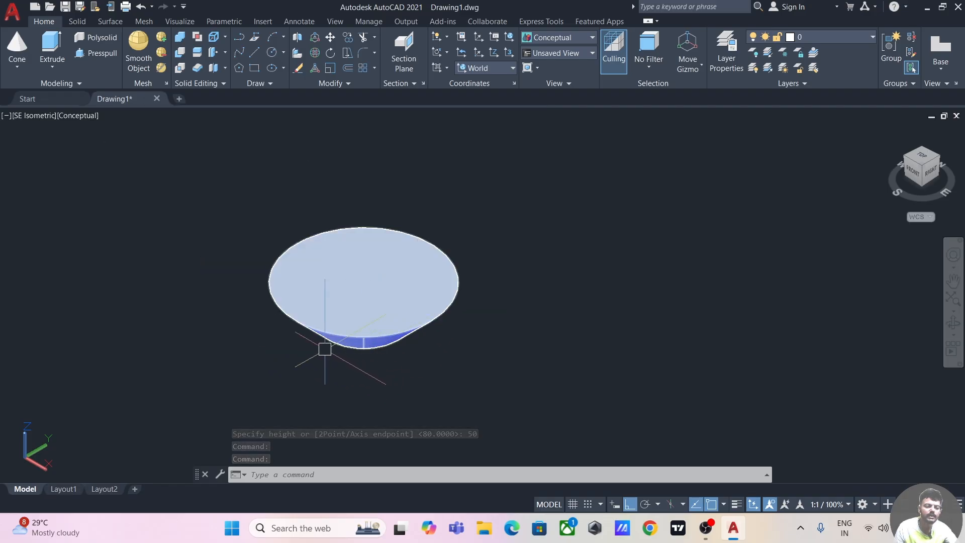
{"action": "middle_click_drag", "start_coordinate": [703, 302], "coordinate": [442, 314]}
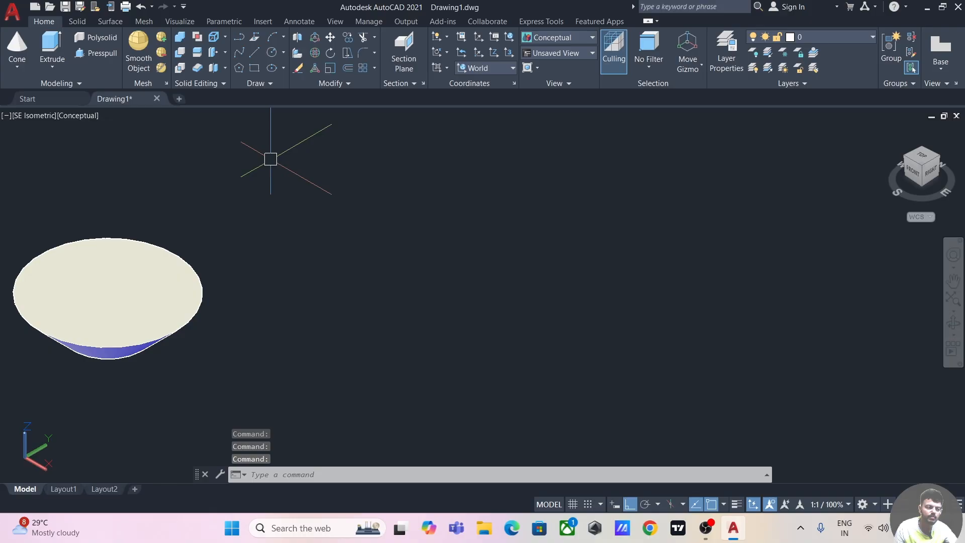
{"action": "left_click", "coordinate": [17, 45]}
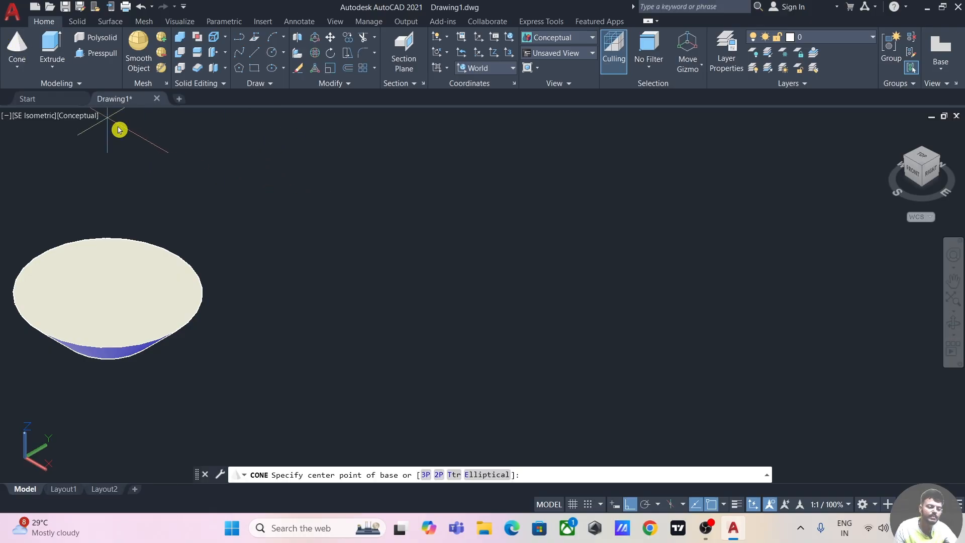
{"action": "left_click", "coordinate": [440, 348]}
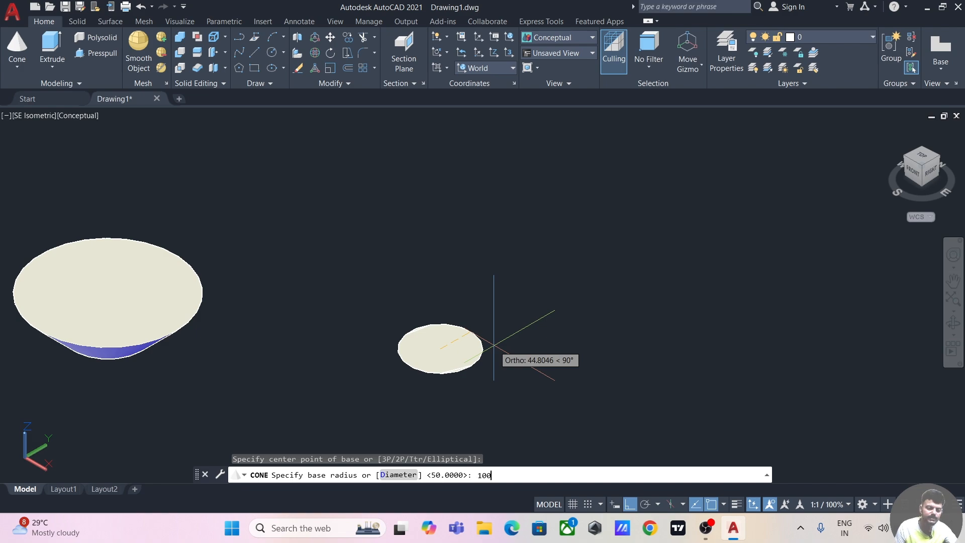
{"action": "type", "text": "100"}
{"action": "key", "text": "Return"}
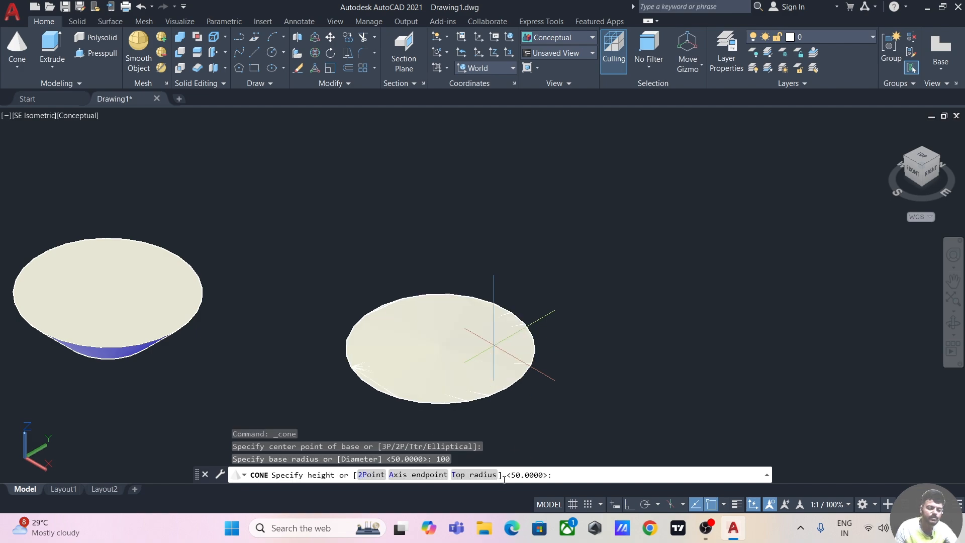
Complete this cone with the Top radius option, giving a top radius of 50 and a height of 100
{"action": "left_click", "coordinate": [480, 475]}
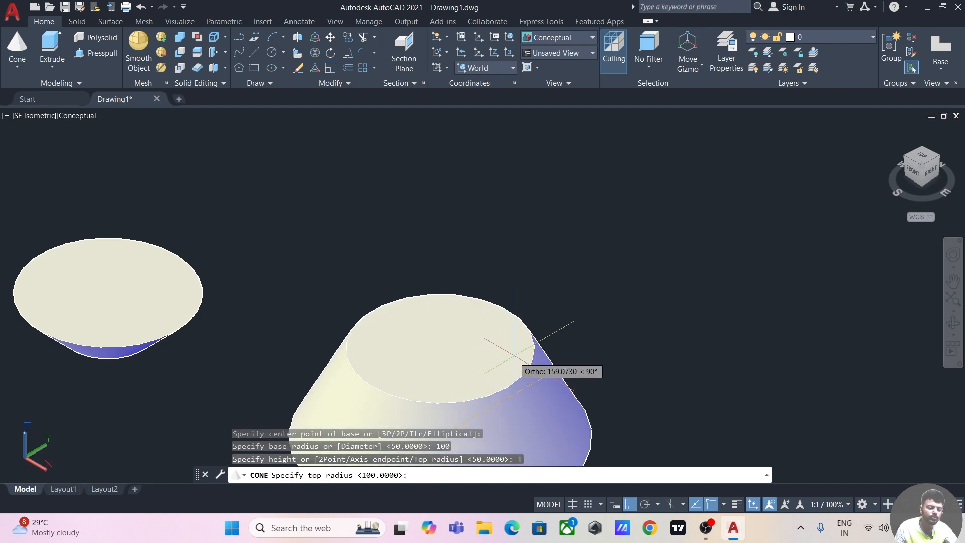
{"action": "scroll", "coordinate": [595, 356], "scroll_direction": "down", "scroll_amount": 4}
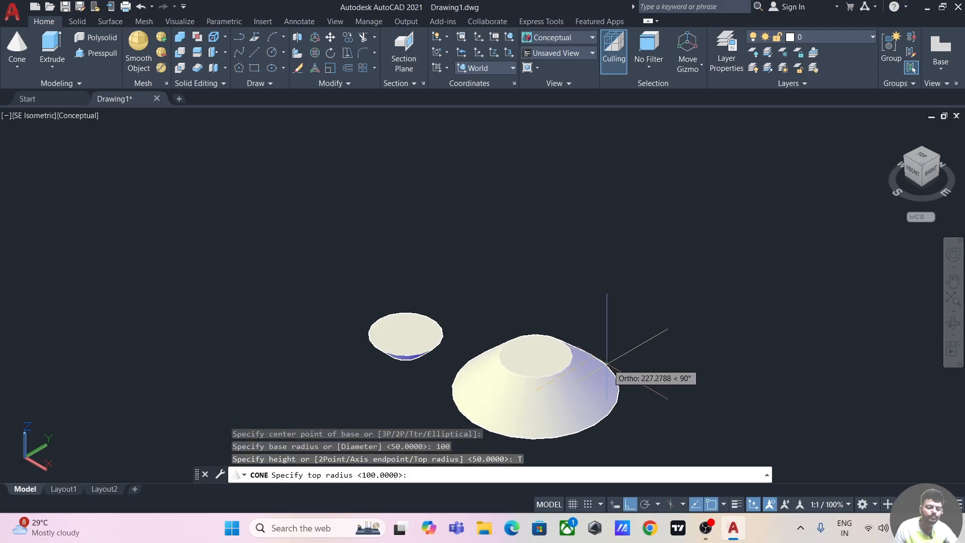
{"action": "middle_click_drag", "start_coordinate": [608, 362], "coordinate": [570, 296]}
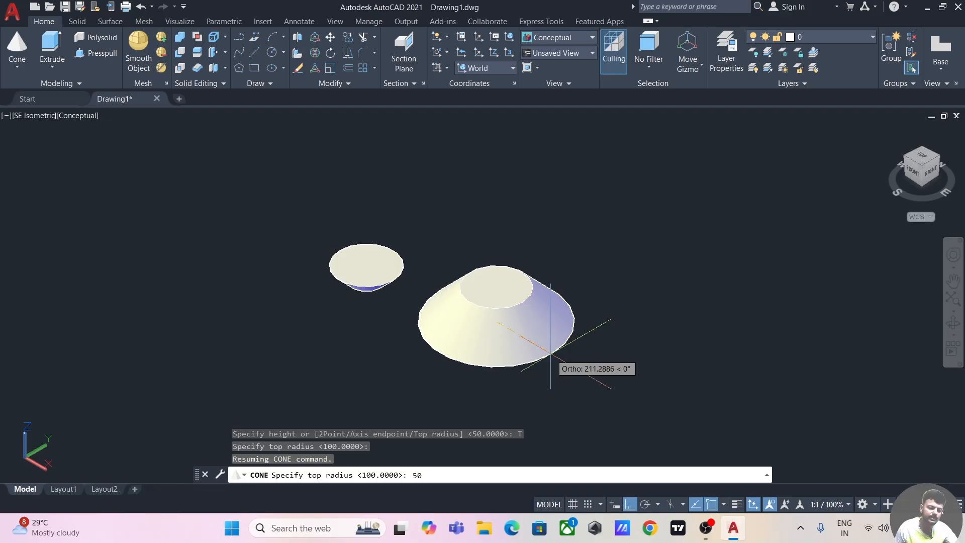
{"action": "type", "text": "50"}
{"action": "key", "text": "Return"}
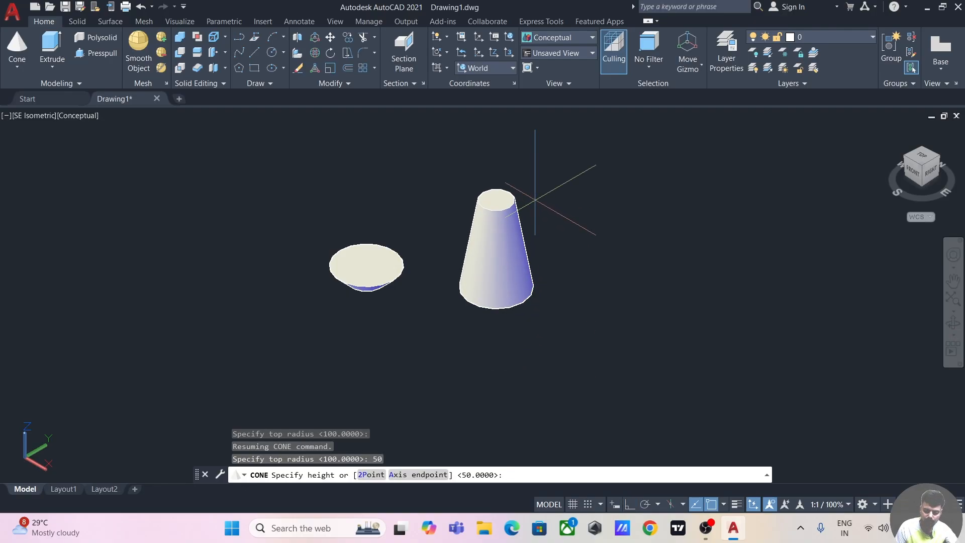
{"action": "type", "text": "100"}
{"action": "key", "text": "Return"}
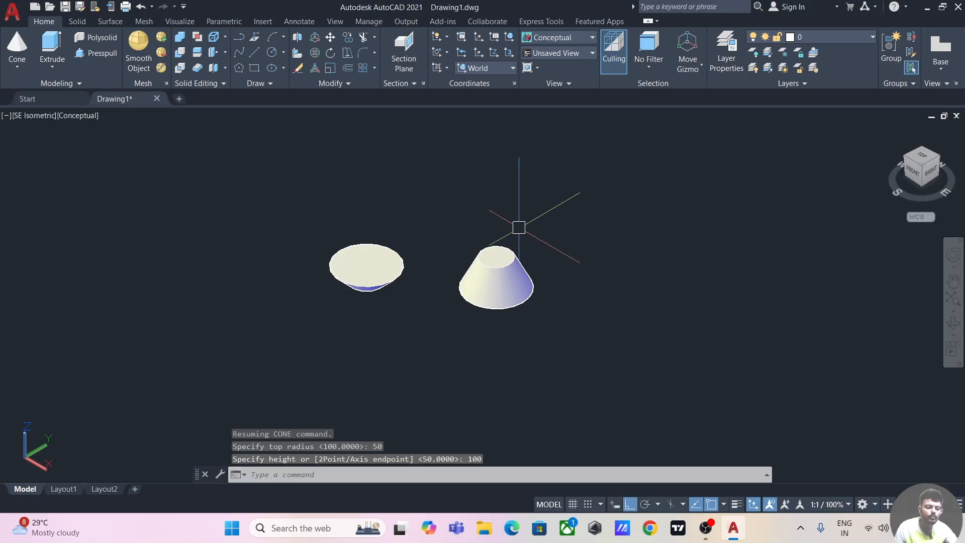
Start a further cone in the free space beside the narrow-topped truncated cone, with a base radius of 100
{"action": "scroll", "coordinate": [503, 261], "scroll_direction": "up", "scroll_amount": 2}
{"action": "scroll", "coordinate": [529, 252], "scroll_direction": "up", "scroll_amount": 3}
{"action": "middle_click_drag", "start_coordinate": [681, 222], "coordinate": [627, 223]}
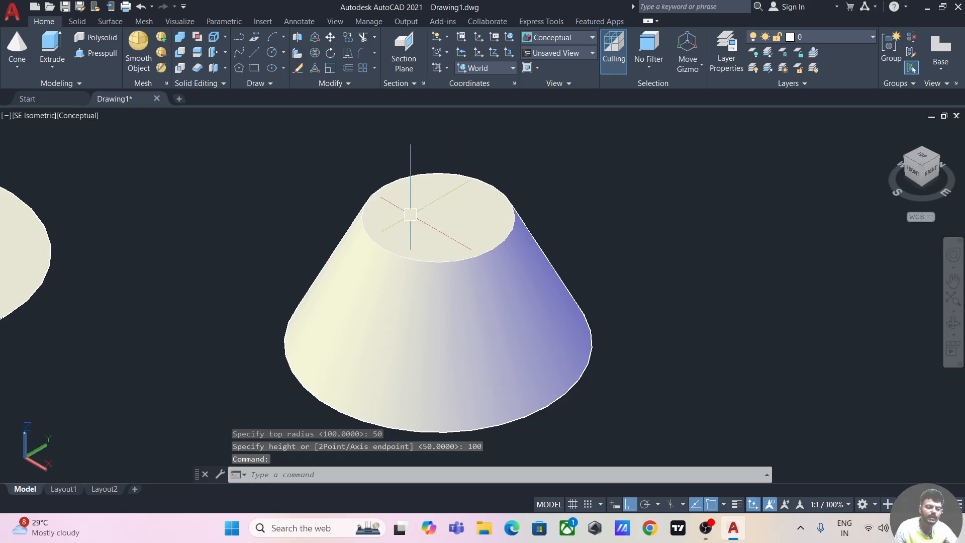
{"action": "middle_click_drag", "start_coordinate": [702, 255], "coordinate": [523, 254]}
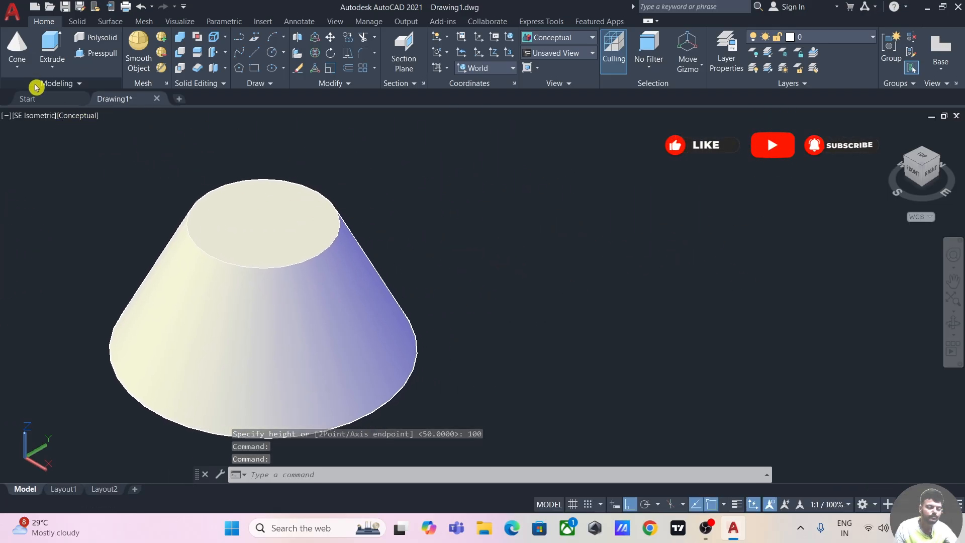
{"action": "left_click", "coordinate": [23, 68]}
{"action": "left_click", "coordinate": [22, 136]}
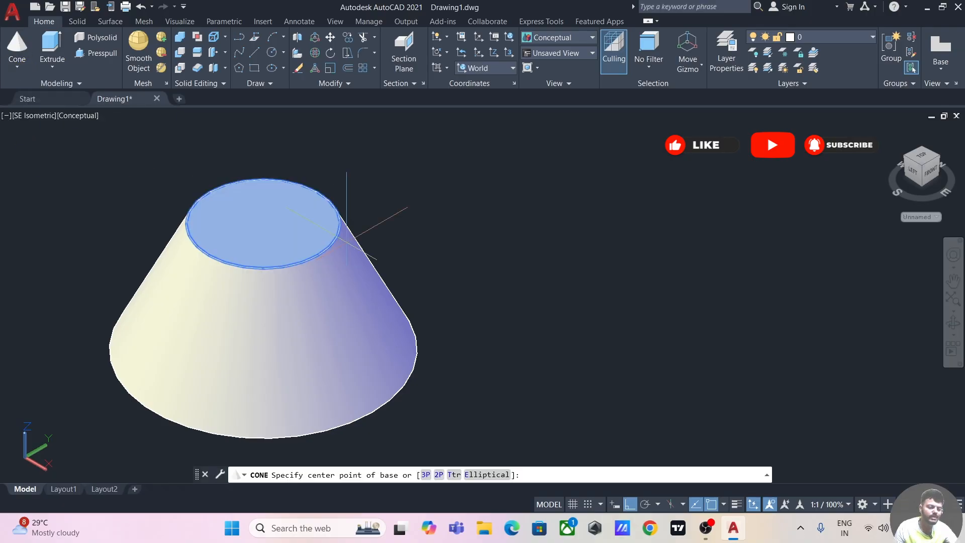
{"action": "middle_click_drag", "start_coordinate": [616, 301], "coordinate": [363, 317]}
{"action": "left_click", "coordinate": [446, 352]}
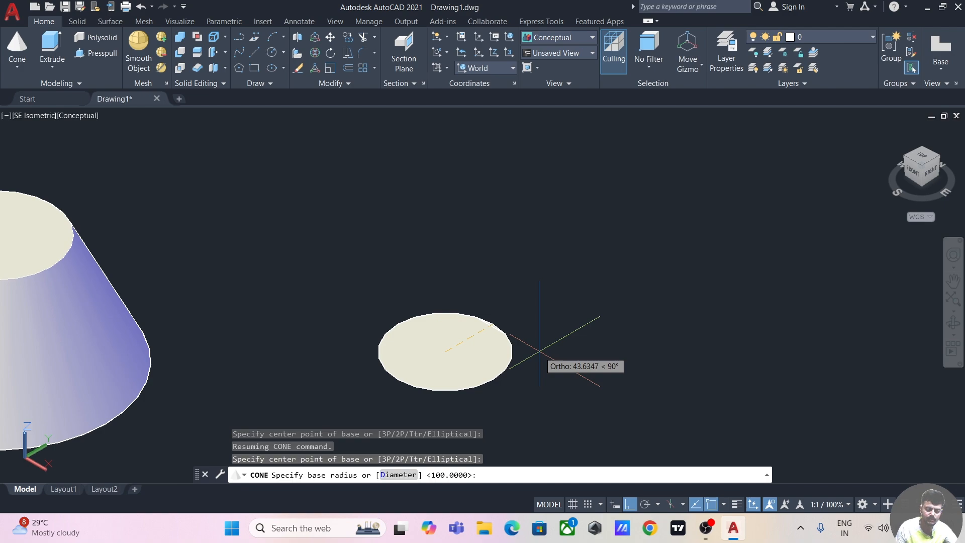
{"action": "key", "text": "Return"}
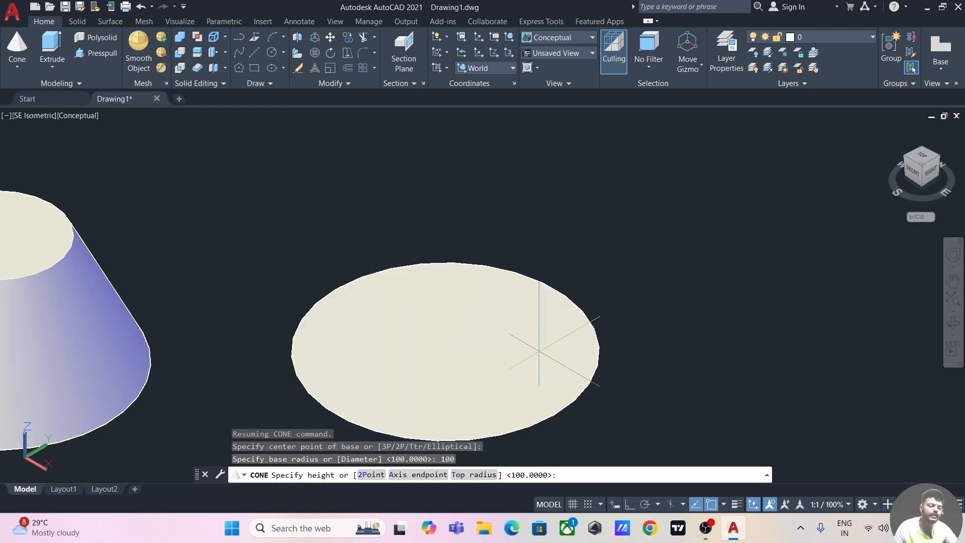
Lay the cone on its side with the Axis endpoint option, placing the endpoint 250 along the Y direction (90°)
{"action": "left_click", "coordinate": [411, 475]}
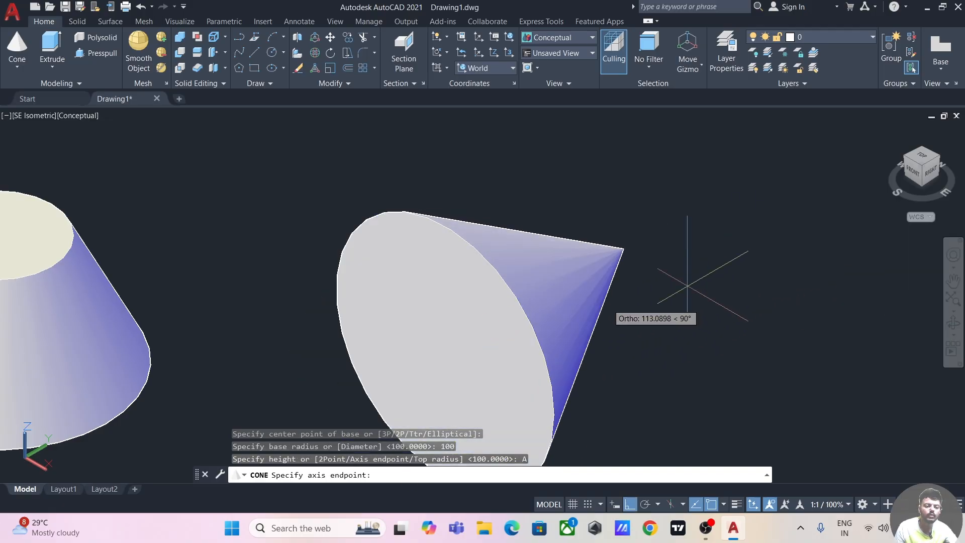
{"action": "scroll", "coordinate": [578, 280], "scroll_direction": "down", "scroll_amount": 4}
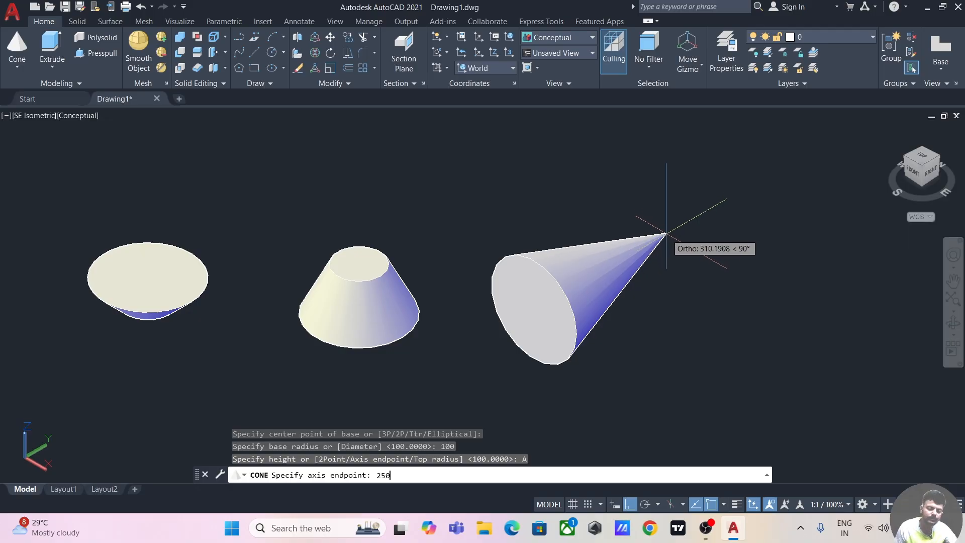
{"action": "key", "text": "Return"}
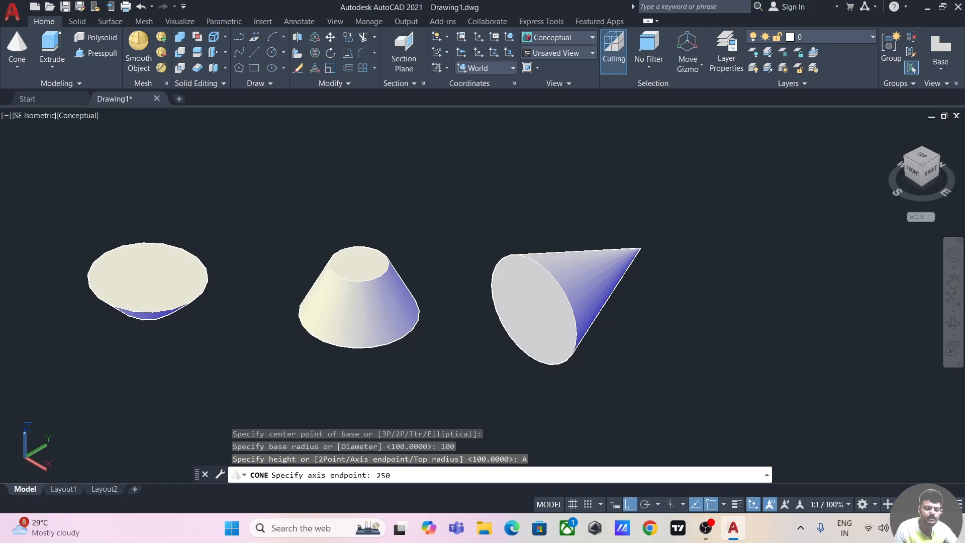
{"action": "key", "text": "Return"}
{"action": "scroll", "coordinate": [666, 233], "scroll_direction": "up", "scroll_amount": 2}
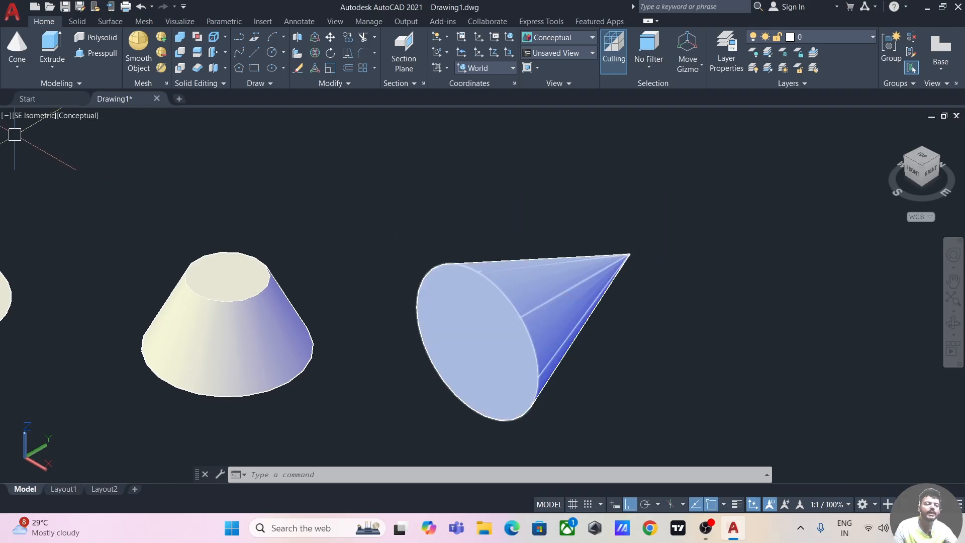
{"action": "middle_click_drag", "start_coordinate": [363, 189], "coordinate": [237, 137]}
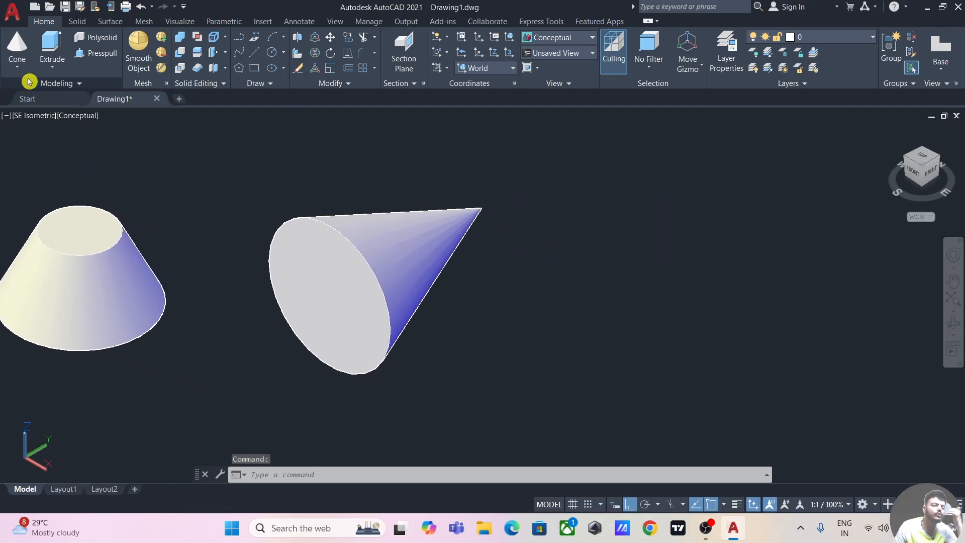
Start a new cone in the free space beside the cone lying on its side, with a base radius of 100
{"action": "left_click", "coordinate": [22, 59]}
{"action": "middle_click_drag", "start_coordinate": [672, 312], "coordinate": [437, 339]}
{"action": "left_click", "coordinate": [425, 341]}
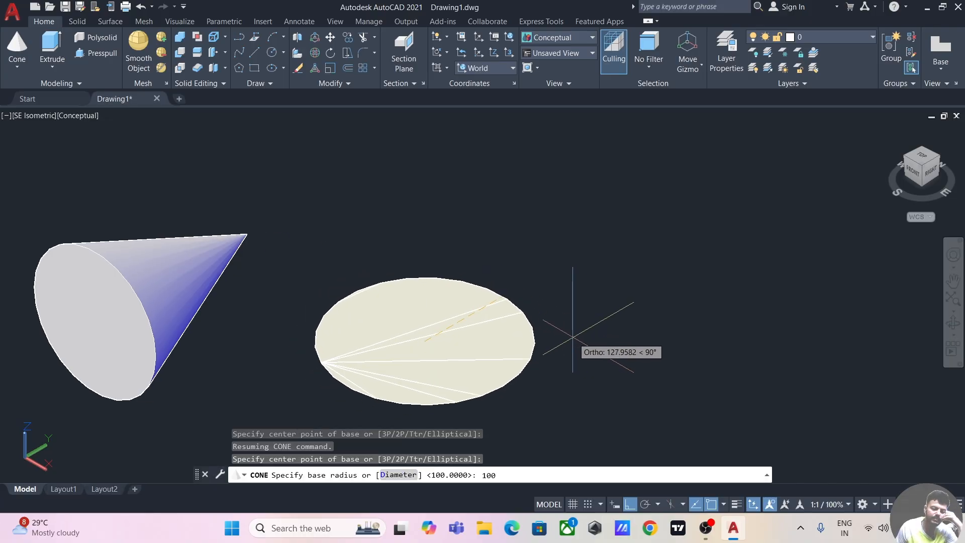
{"action": "key", "text": "Return"}
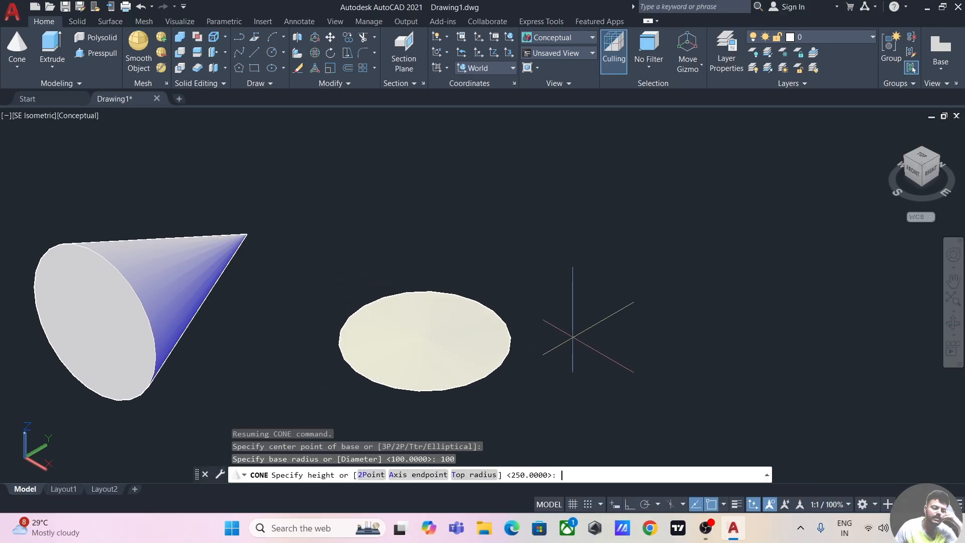
Set this cone's height with the 2Point option, picking two points one above the other along +Z in the empty space above it
{"action": "left_click", "coordinate": [371, 475]}
{"action": "scroll", "coordinate": [513, 266], "scroll_direction": "down", "scroll_amount": 3}
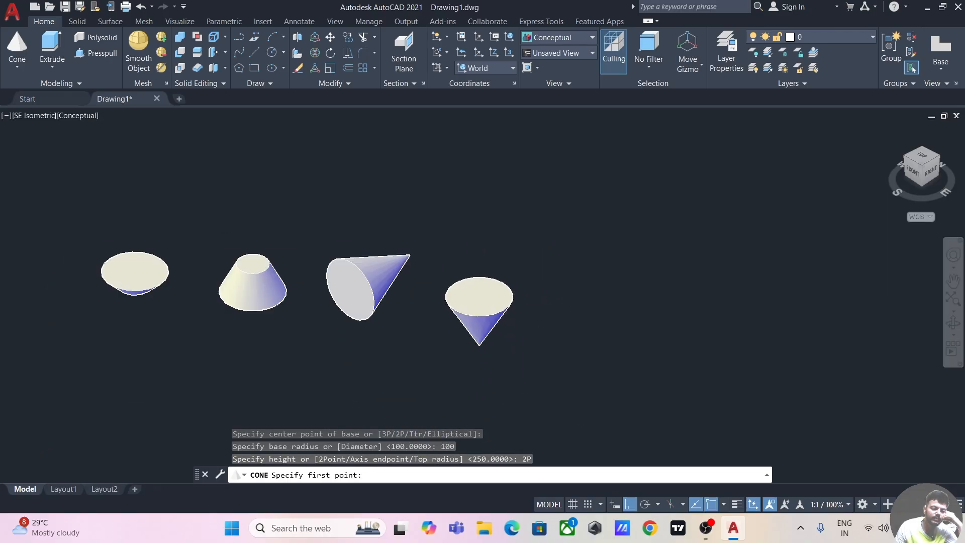
{"action": "scroll", "coordinate": [495, 267], "scroll_direction": "up", "scroll_amount": 2}
{"action": "left_click", "coordinate": [477, 219]}
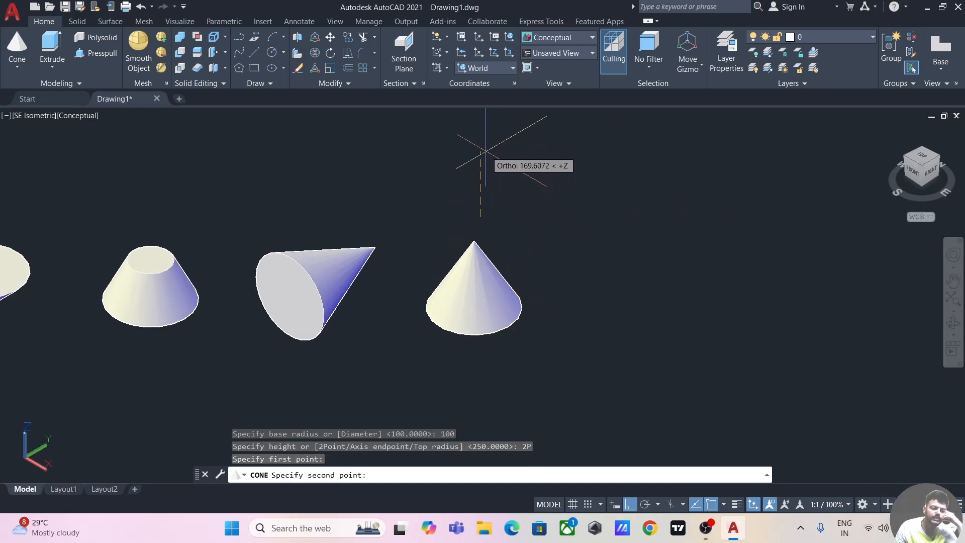
{"action": "left_click", "coordinate": [493, 135]}
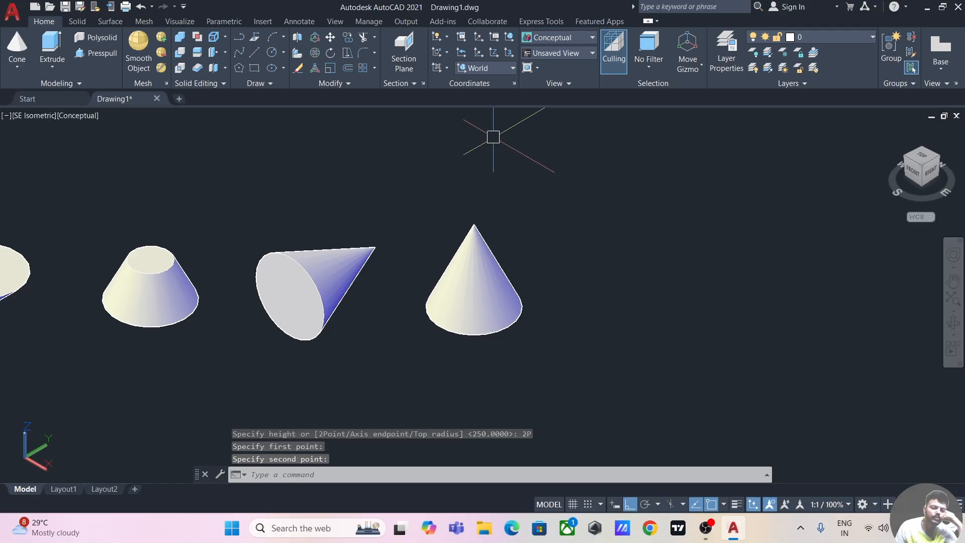
{"action": "middle_click_drag", "start_coordinate": [593, 281], "coordinate": [756, 329]}
{"action": "scroll", "coordinate": [530, 305], "scroll_direction": "down", "scroll_amount": 2}
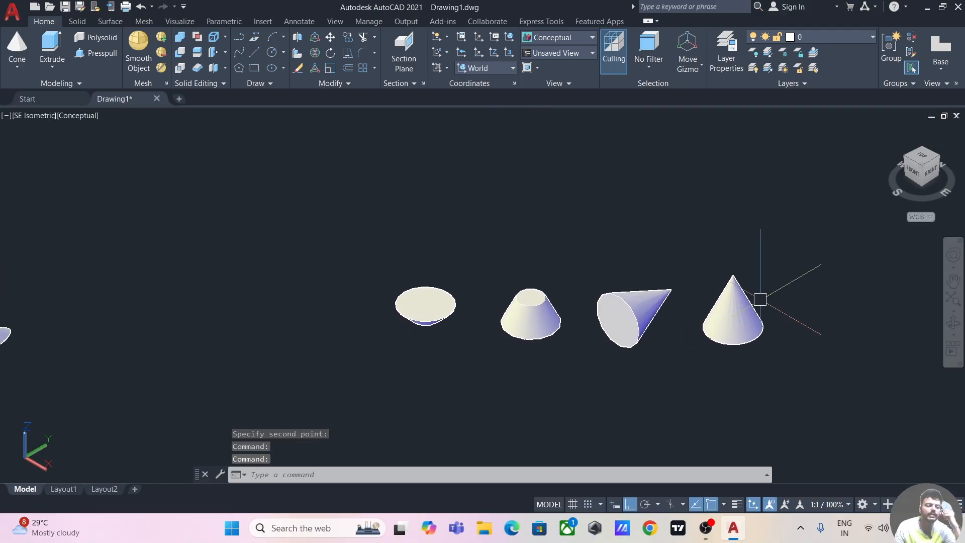
{"action": "scroll", "coordinate": [756, 330], "scroll_direction": "down", "scroll_amount": 3}
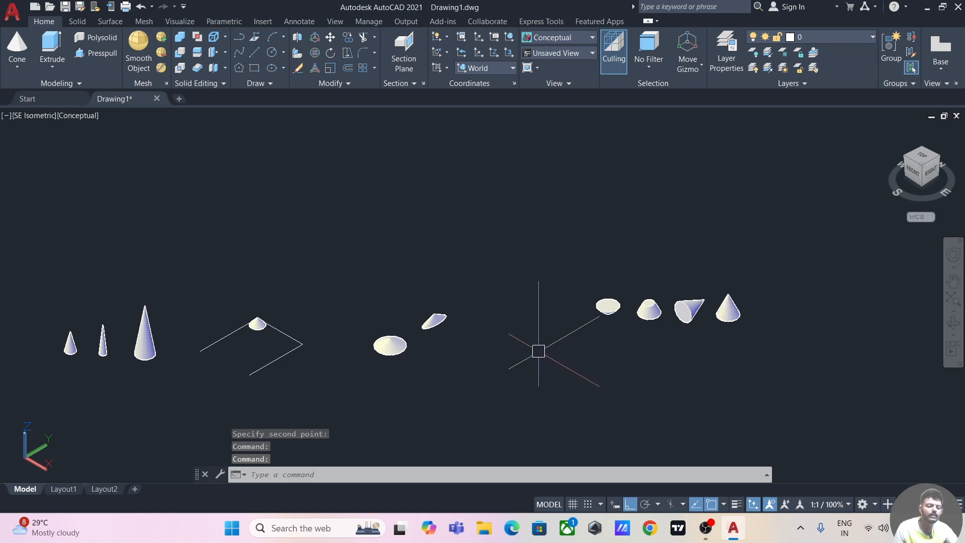
{"action": "middle_click_drag", "start_coordinate": [539, 352], "coordinate": [525, 354]}
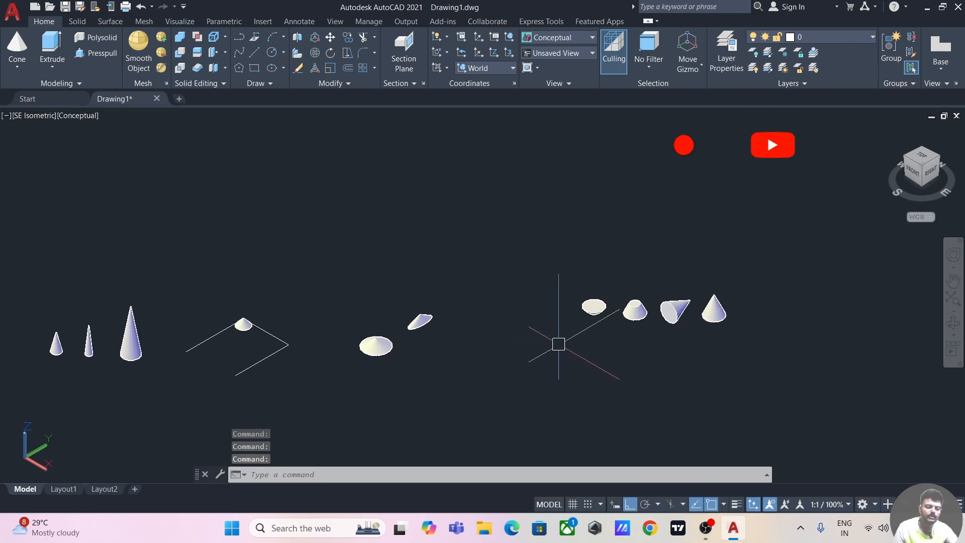